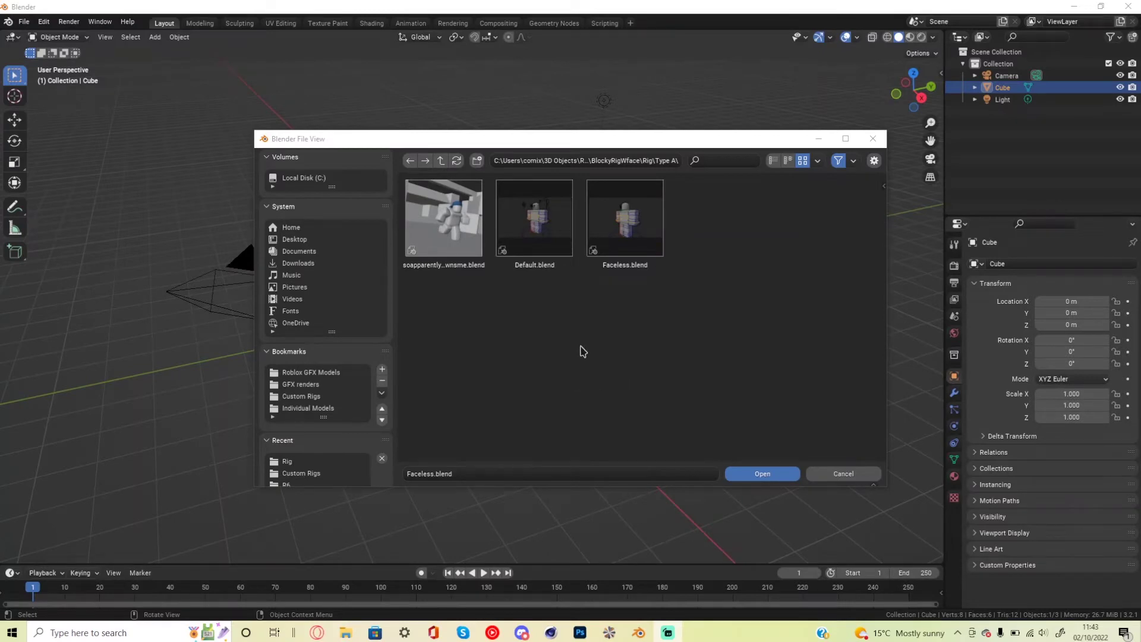
- Open the Default.blend rig file and view the character's face and its controls up close
double_click(545, 249)
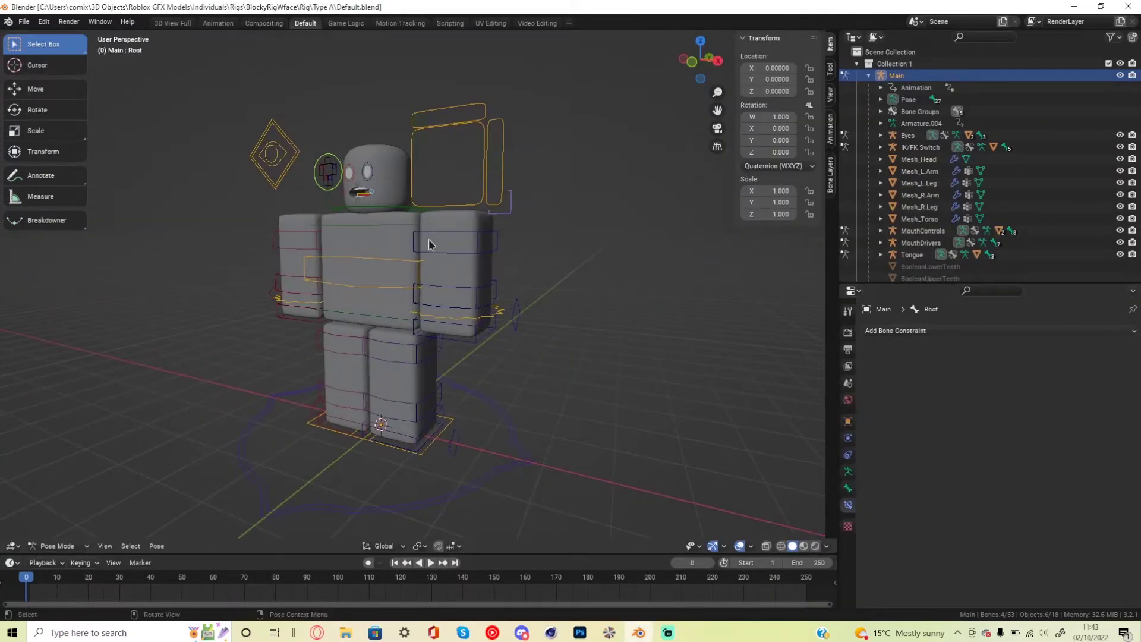
middle_click_drag(429, 240, 559, 258, "shift")
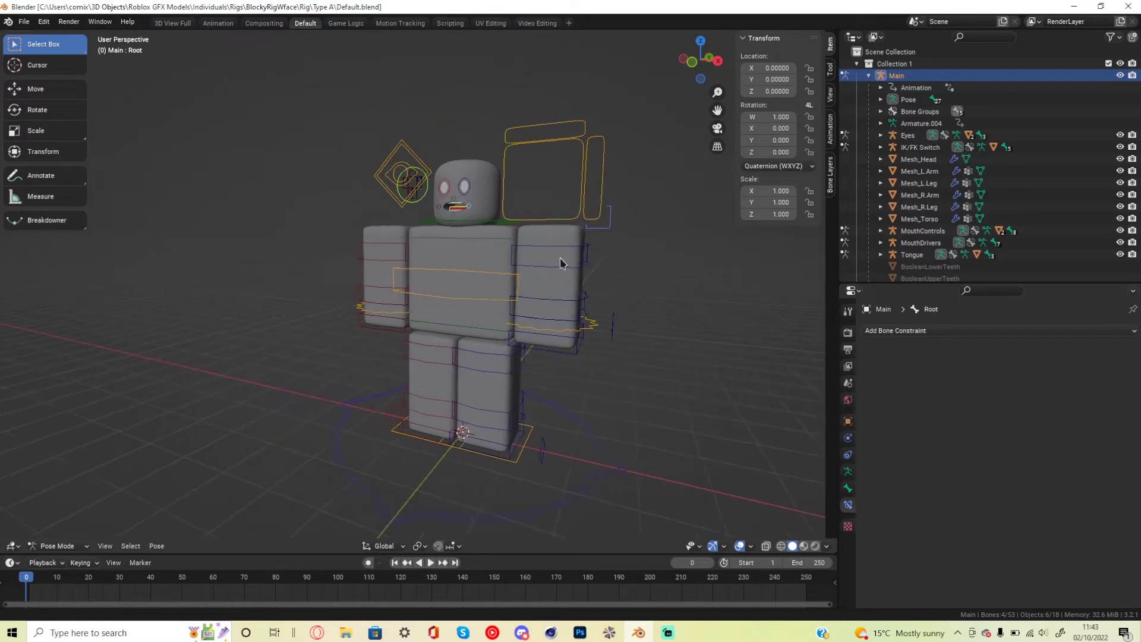
scroll(560, 258, "up", 3)
middle_click_drag(510, 210, 411, 329, "shift")
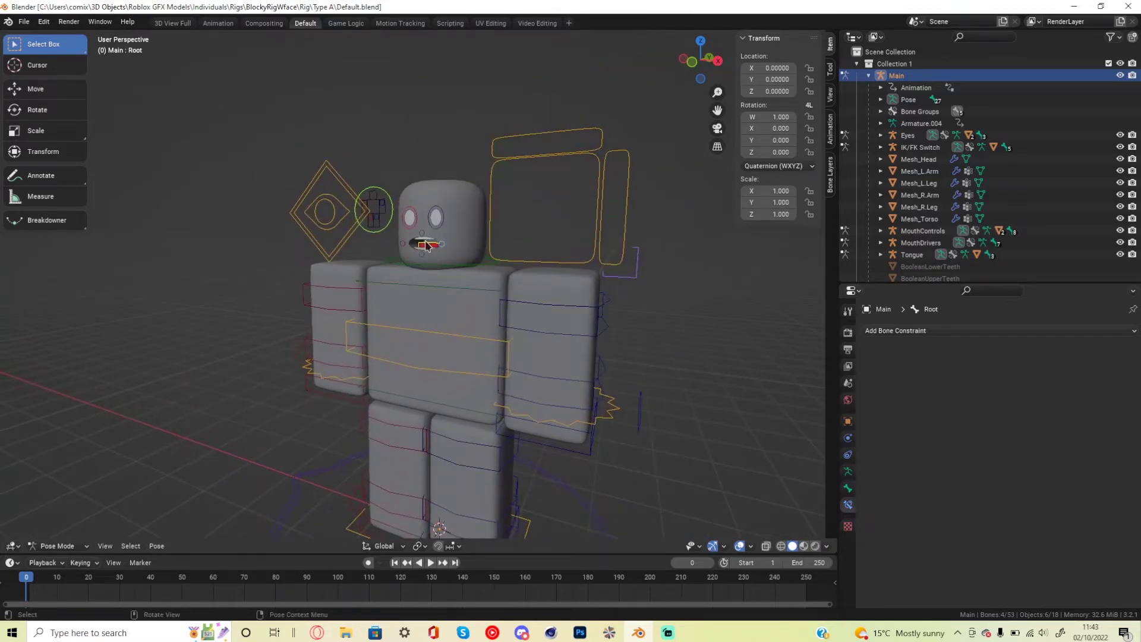
scroll(426, 245, "up", 2)
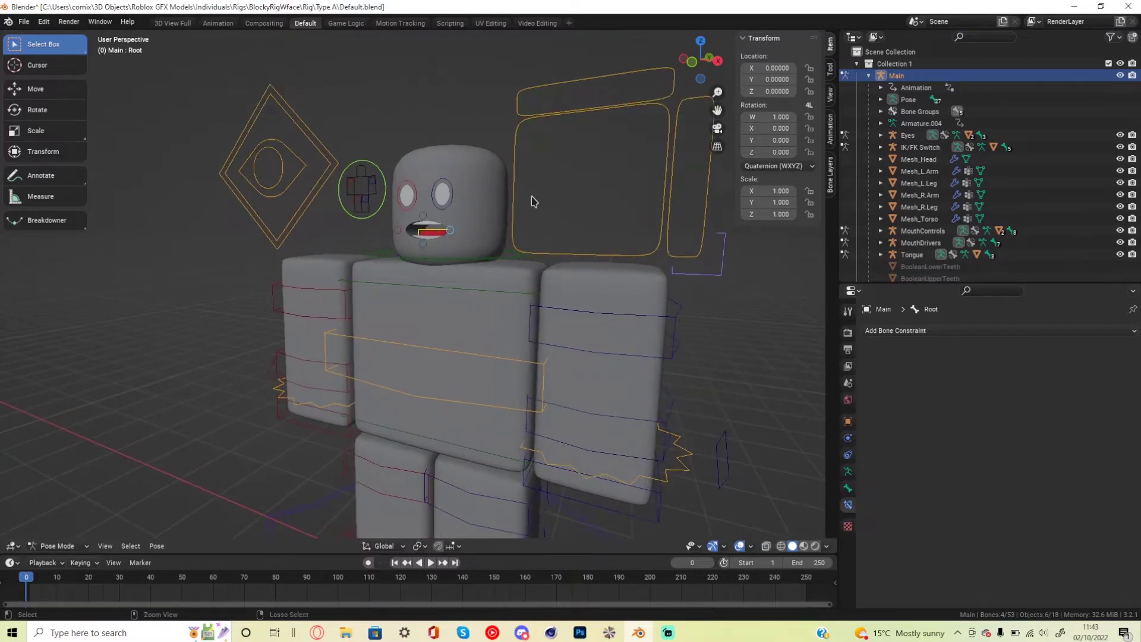
- Switch the rig to Object Mode and delete the mouth and eye control panels beside the head
key("ctrl+Tab")
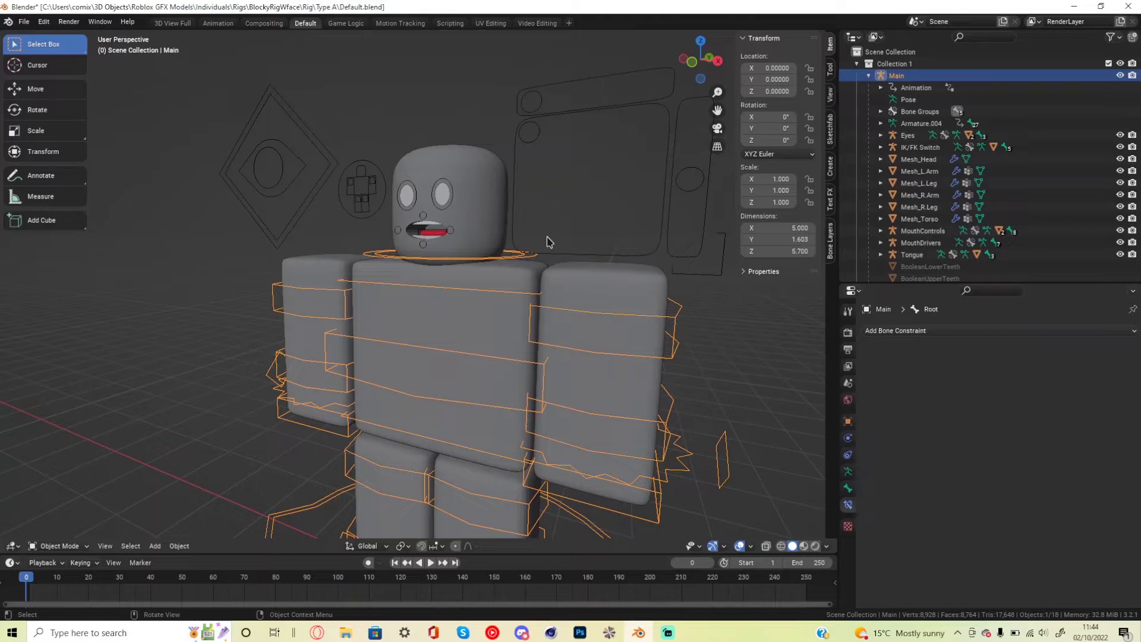
left_click(517, 143)
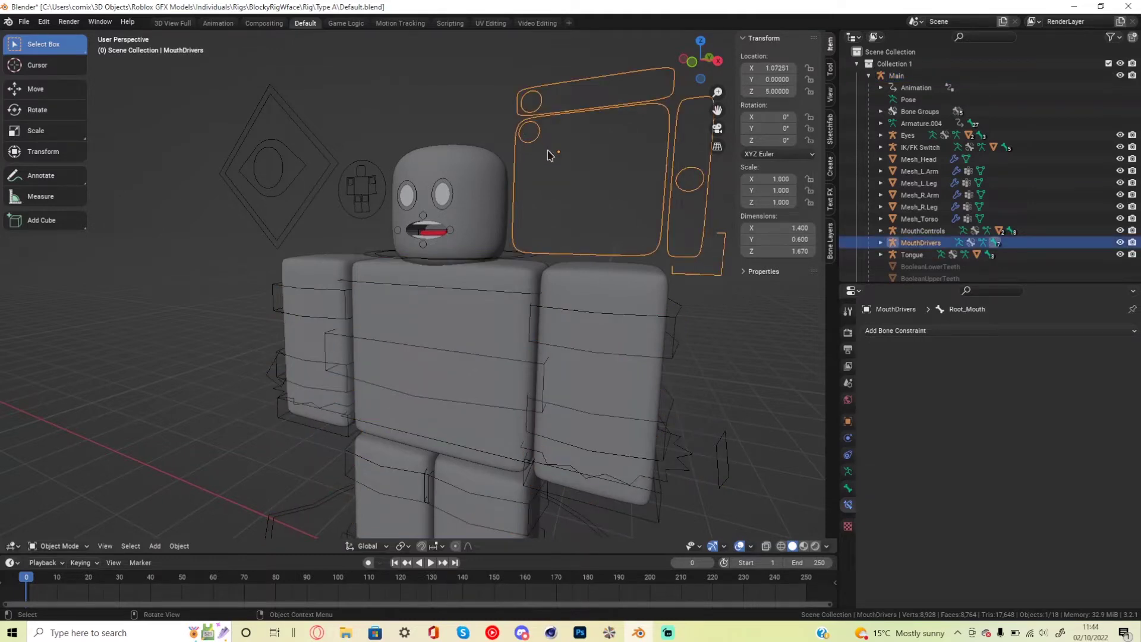
key("Delete")
scroll(339, 175, "up", 5)
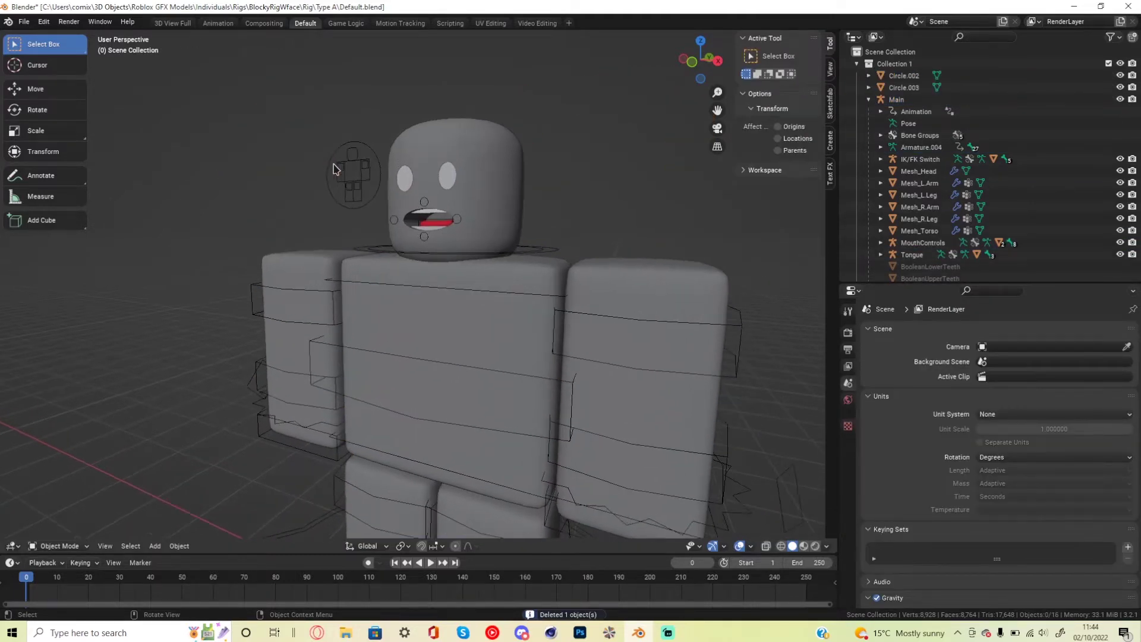
- Delete the rig's head mesh and both eye meshes
left_click(436, 182)
key("Delete")
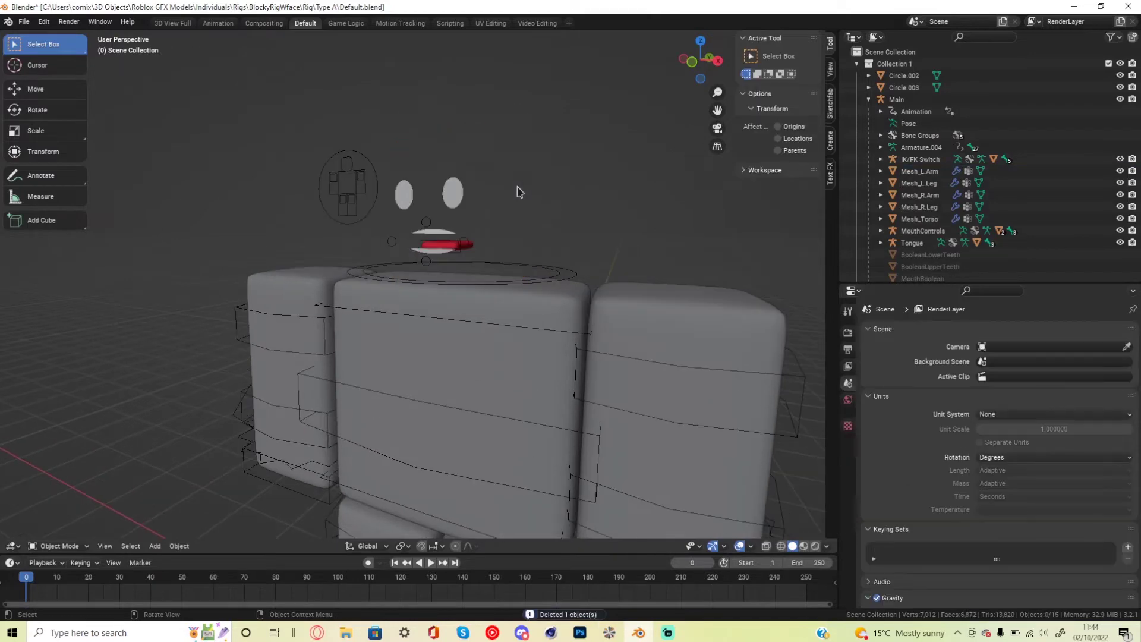
left_click(455, 191)
key("Delete")
left_click(404, 193)
key("Delete")
- Delete the remaining teeth, tongue and MouthControls objects above the torso
left_click(440, 244)
key("Delete")
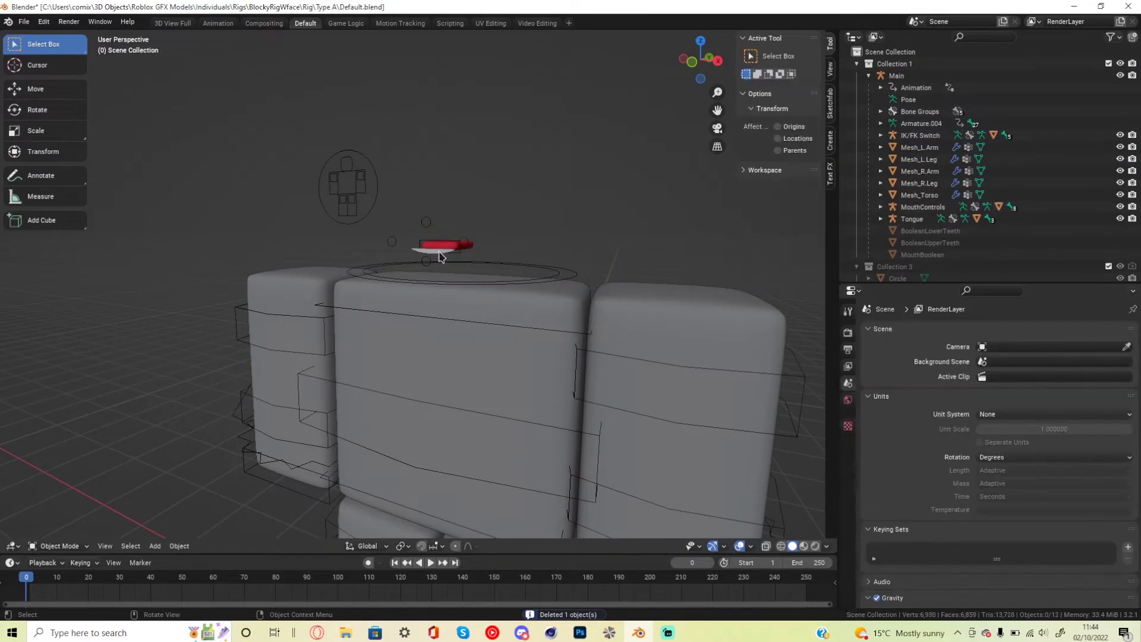
left_click(452, 243)
key("Delete")
left_click(450, 244)
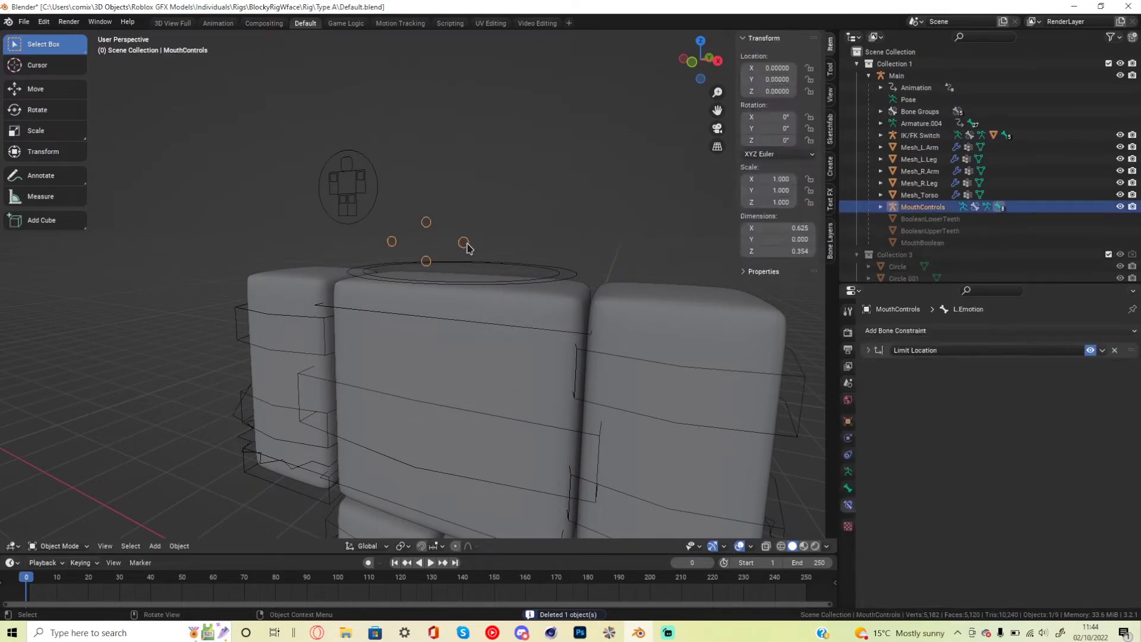
key("Delete")
- Examine the headless body rig from close up, from above and from a distance
scroll(467, 260, "down", 6)
scroll(462, 287, "up", 6)
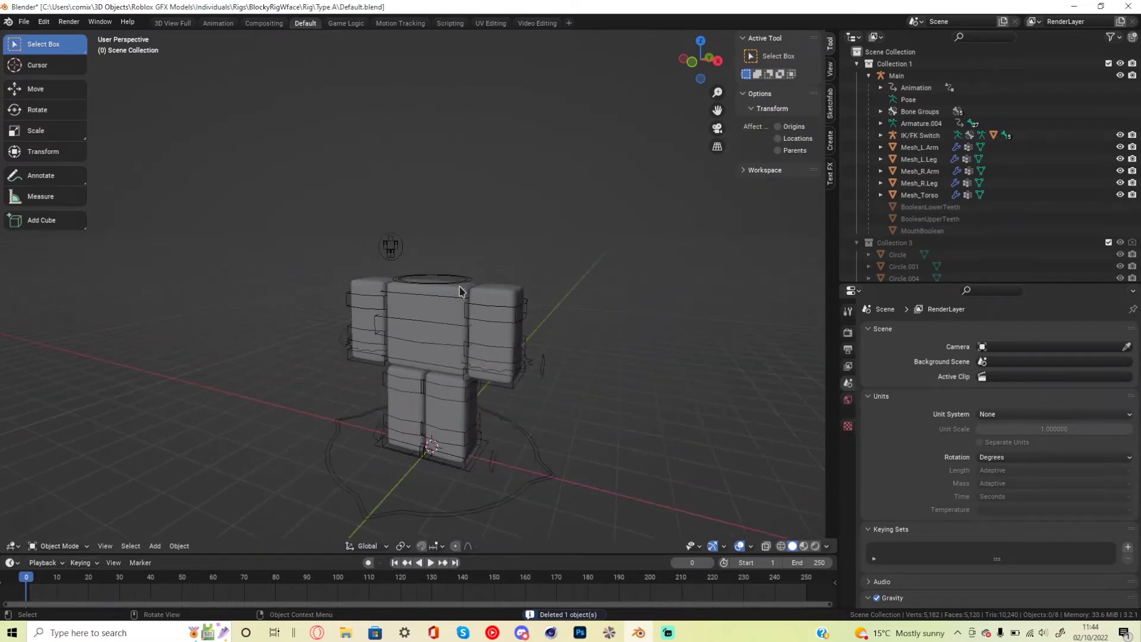
key("shift+grave")
key("w")
key("s")
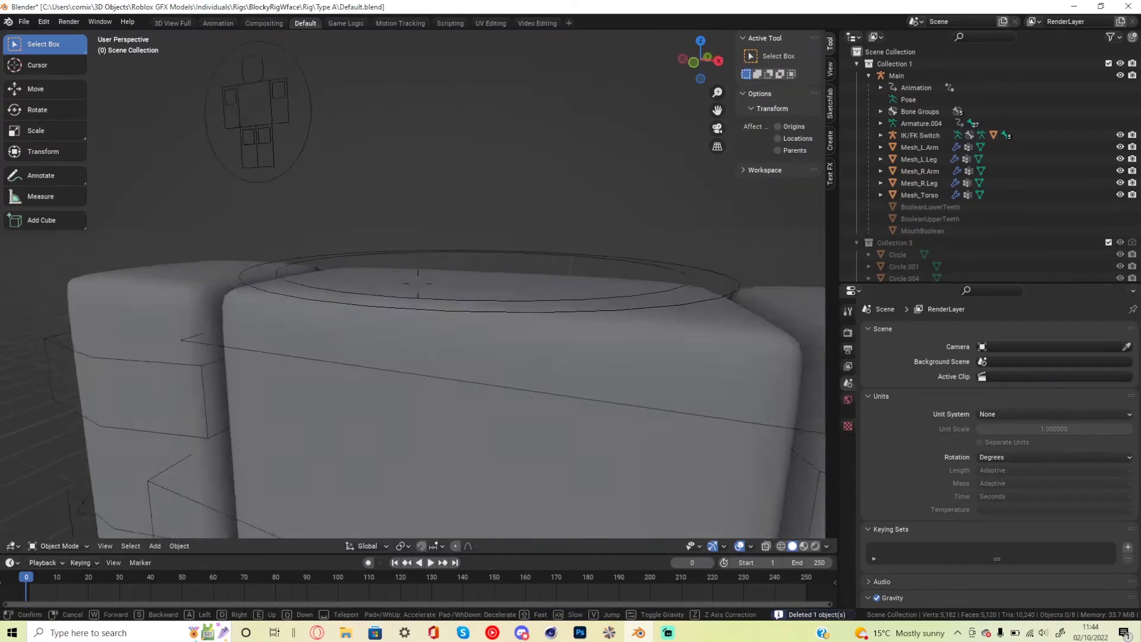
key("w")
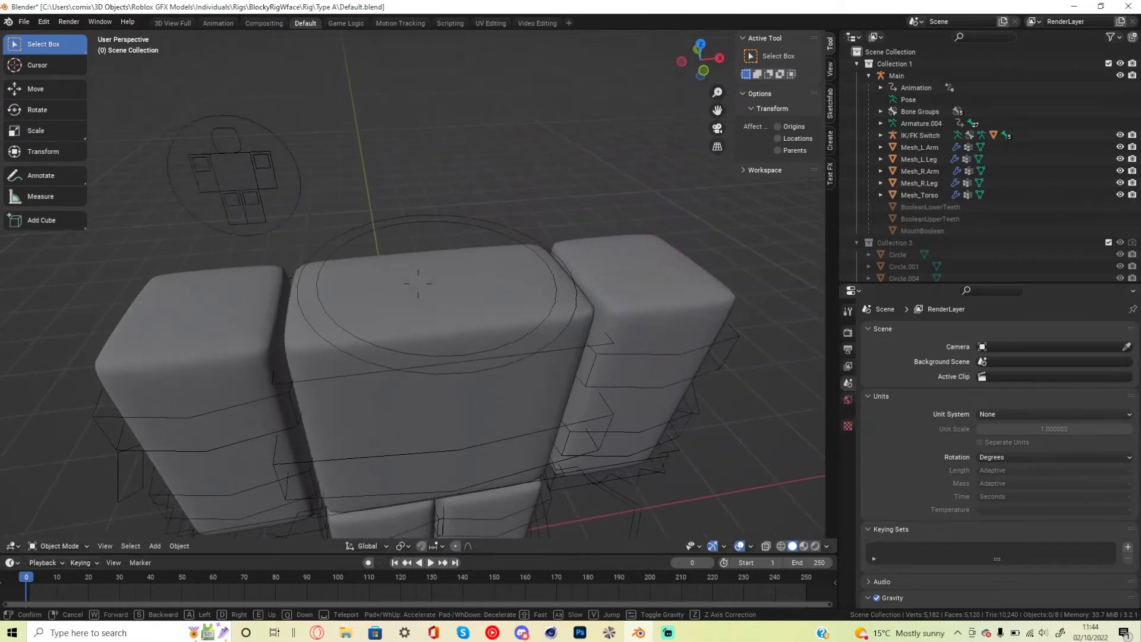
key("s")
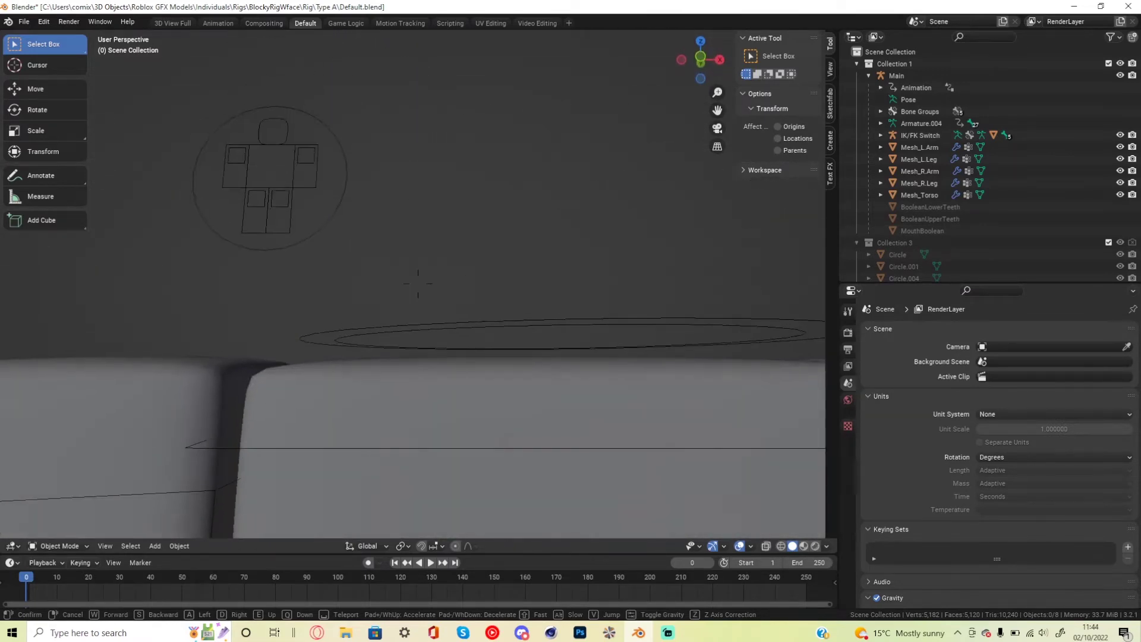
key("s")
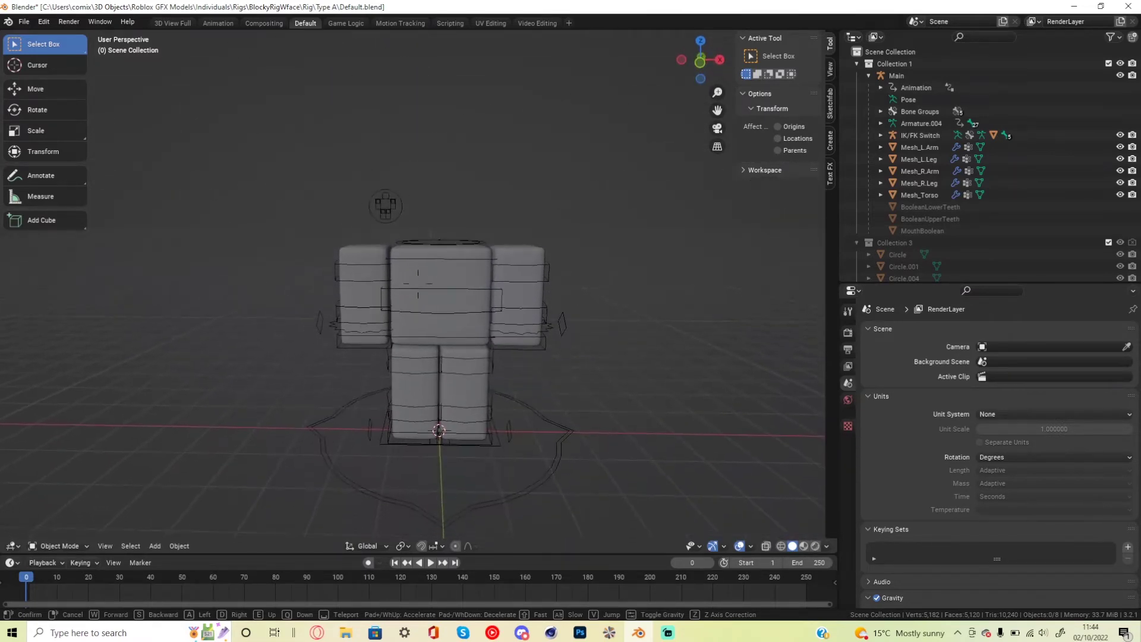
key("w")
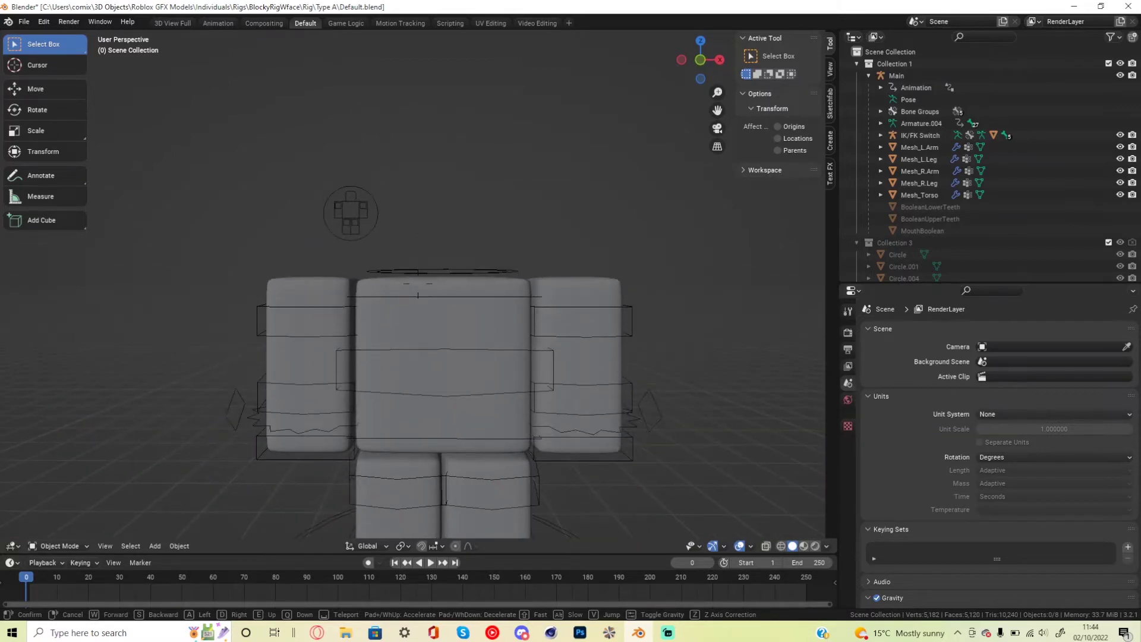
key("Escape")
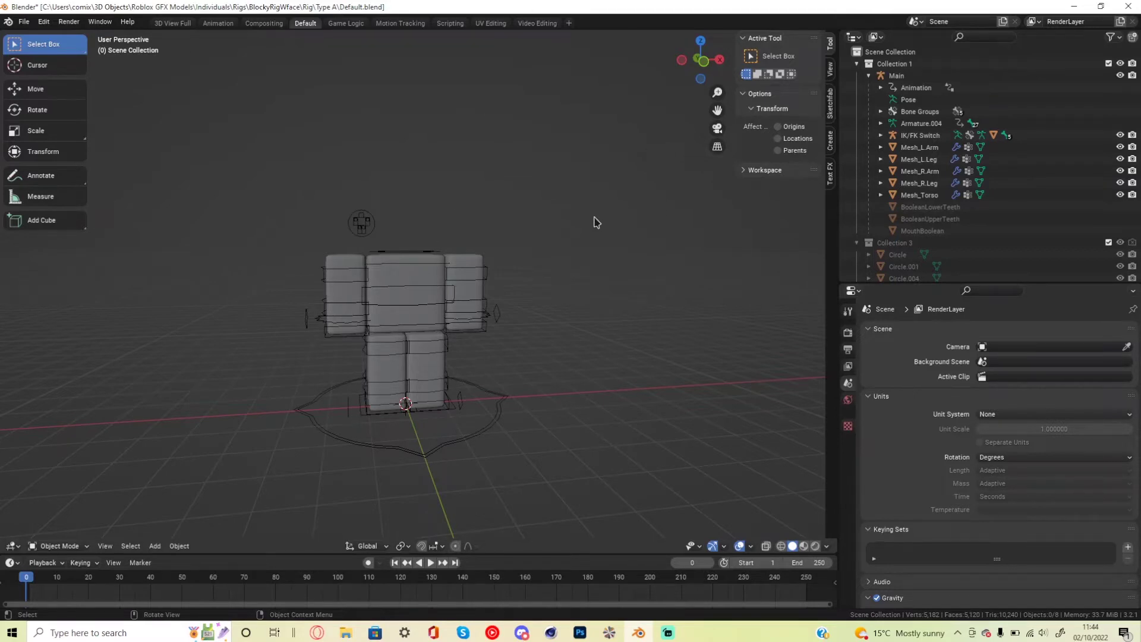
middle_click_drag(569, 213, 758, 354, "shift")
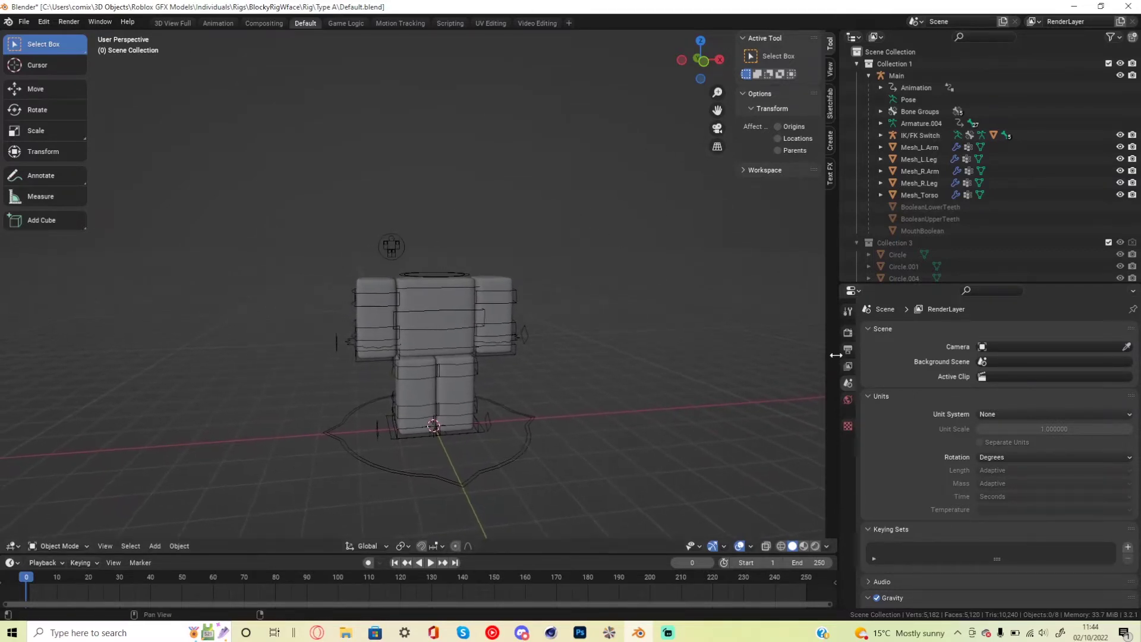
scroll(756, 342, "up", 4)
scroll(752, 344, "up", 1)
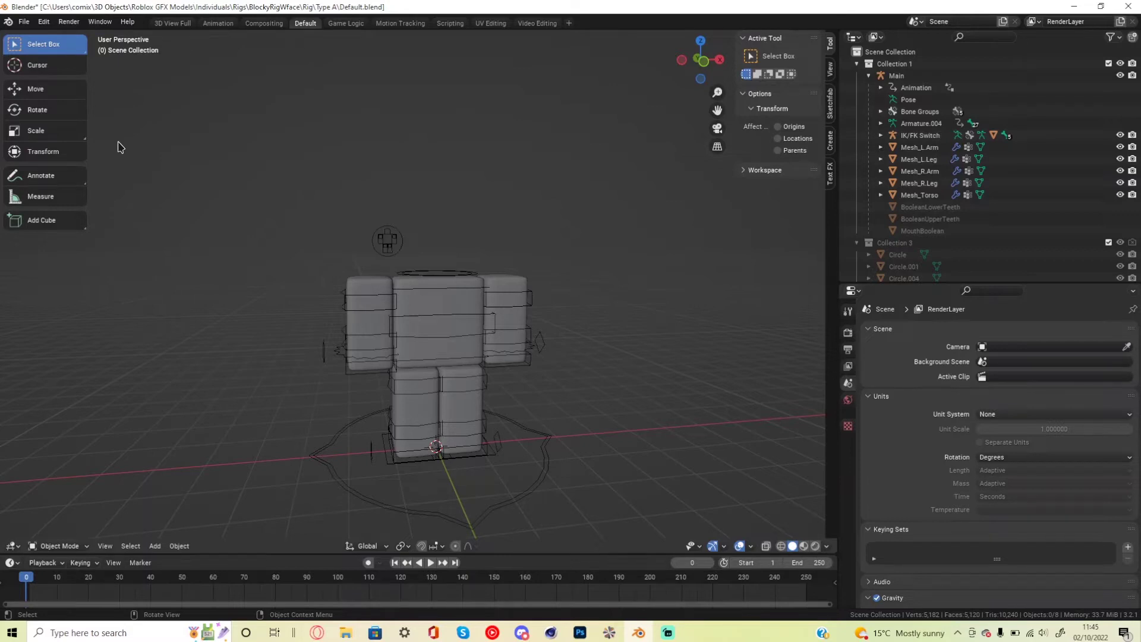
- Open the Faceless.blend rig file from the Type A folder
key("ctrl+o")
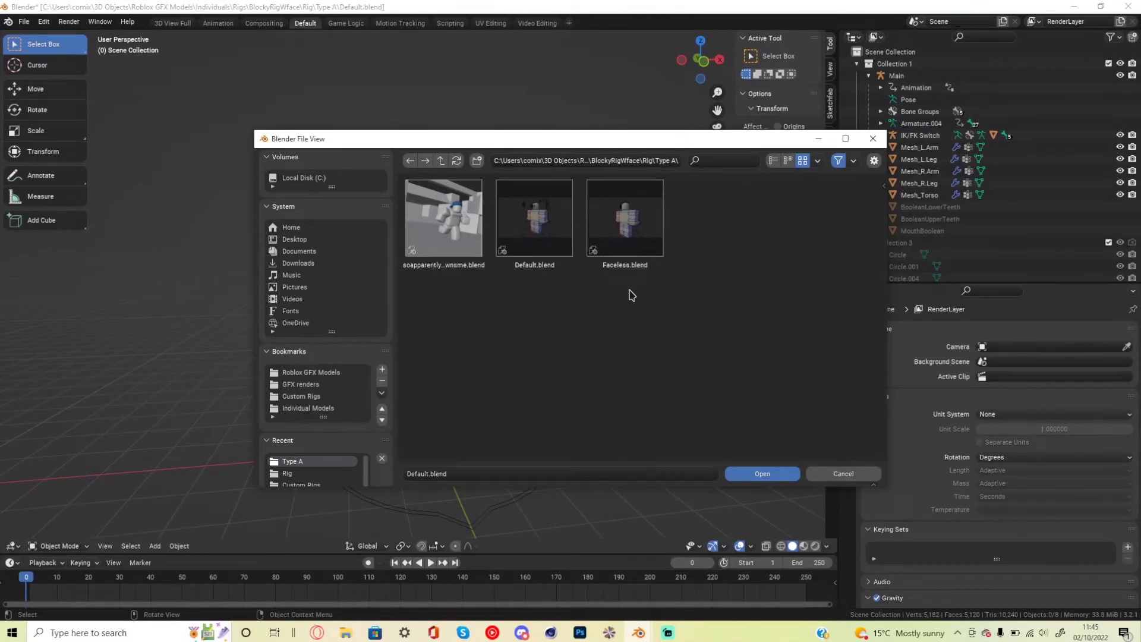
double_click(650, 262)
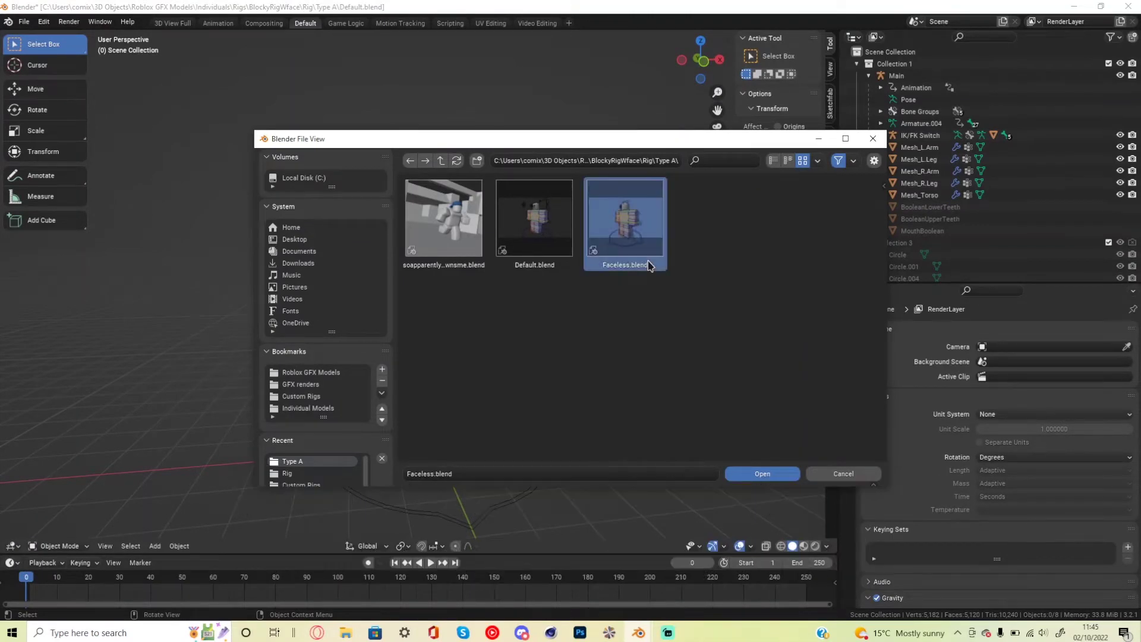
middle_click_drag(642, 262, 718, 283)
middle_click_drag(329, 189, 542, 310, "shift")
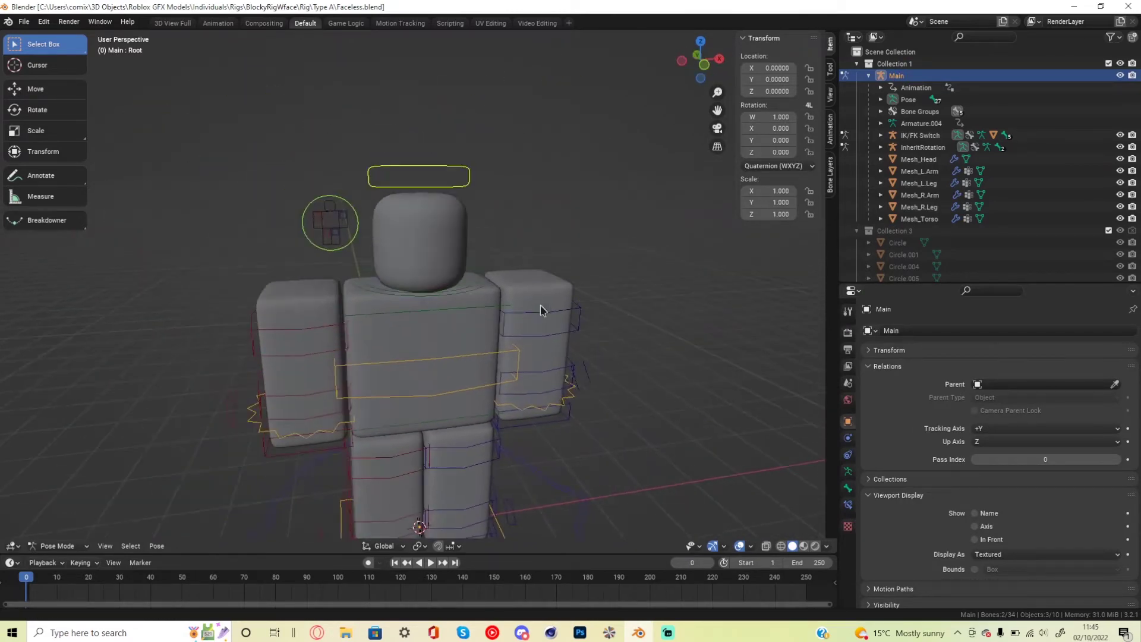
- Try rotating the rig's UpperTorso bone by about 17 degrees
left_click(422, 290)
left_click(491, 313)
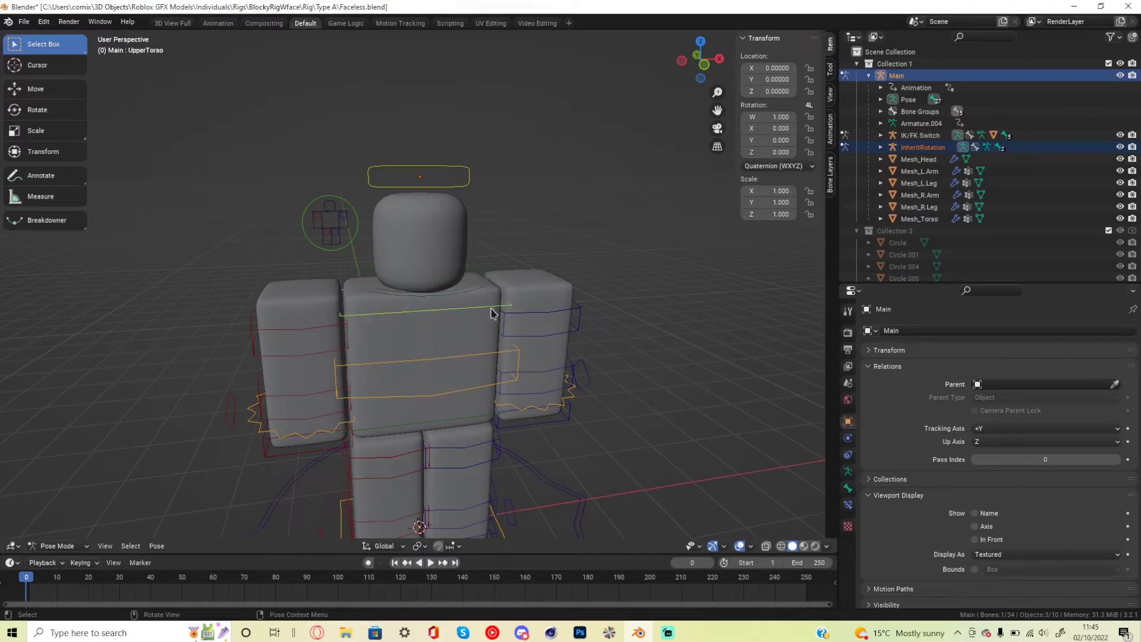
key("r")
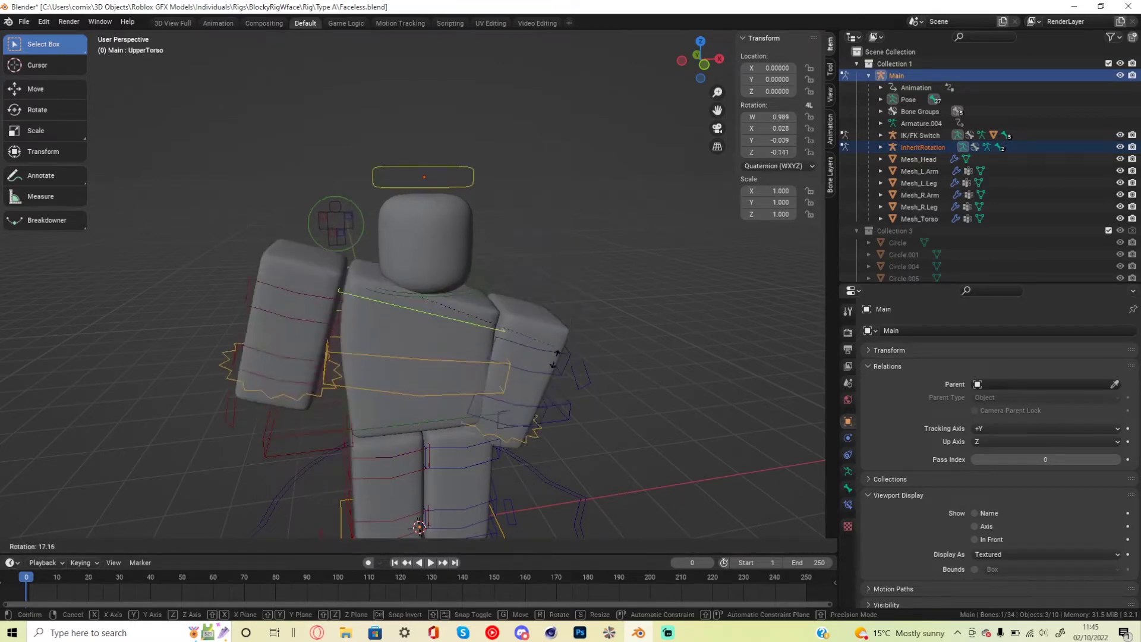
left_click(544, 317)
left_click(497, 229)
- Switch the rig to Object Mode and select the torso mesh
scroll(476, 205, "down", 1)
middle_click_drag(462, 189, 428, 172)
scroll(429, 171, "up", 6)
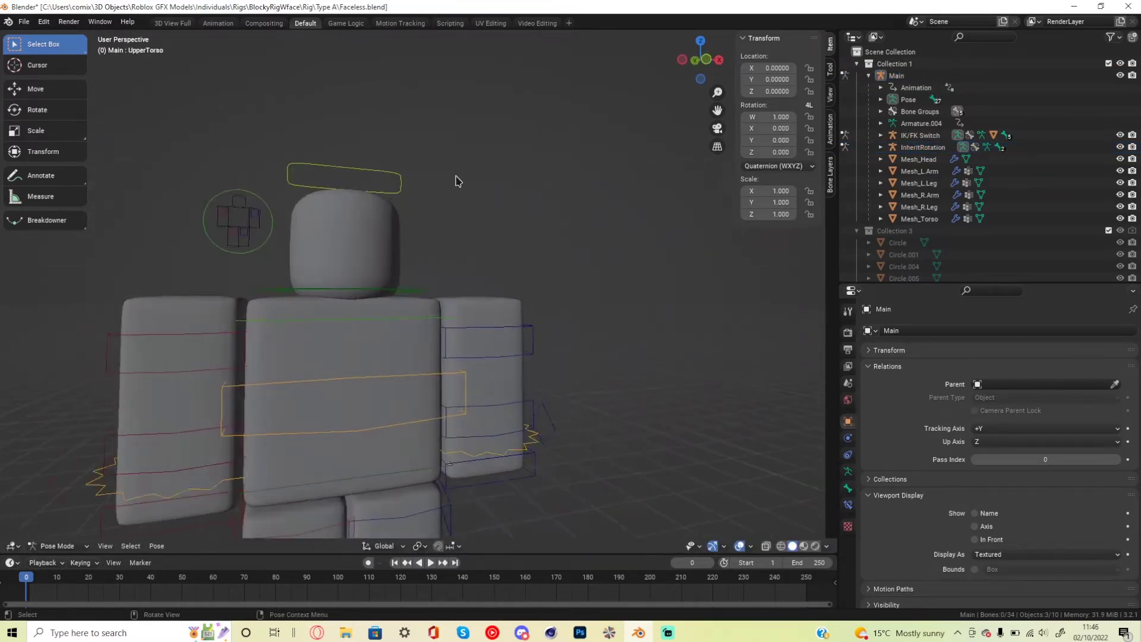
middle_click_drag(514, 182, 425, 240, "shift")
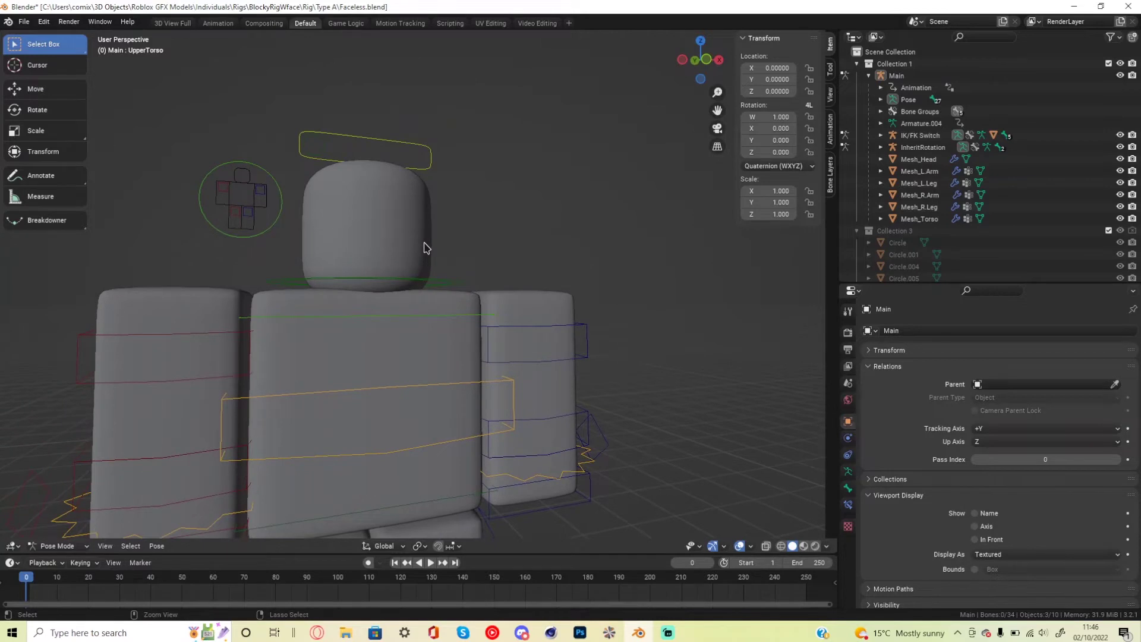
key("ctrl+Tab")
left_click(348, 342)
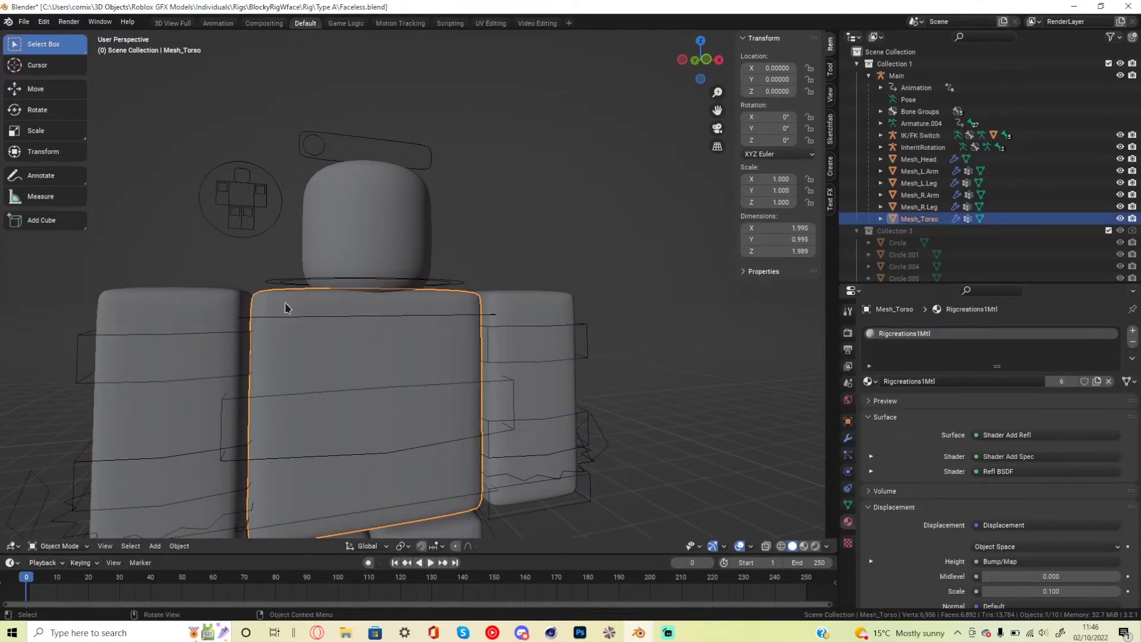
- Enlarge the timeline area and change it to the Shader Editor
left_click_drag(69, 553, 69, 385)
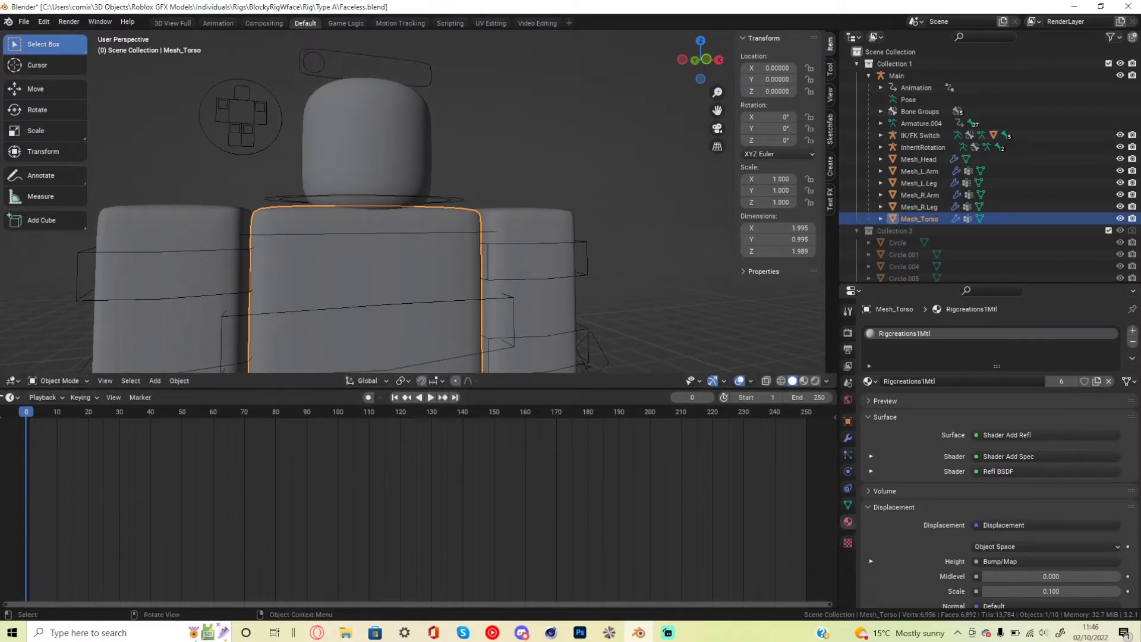
left_click(12, 397)
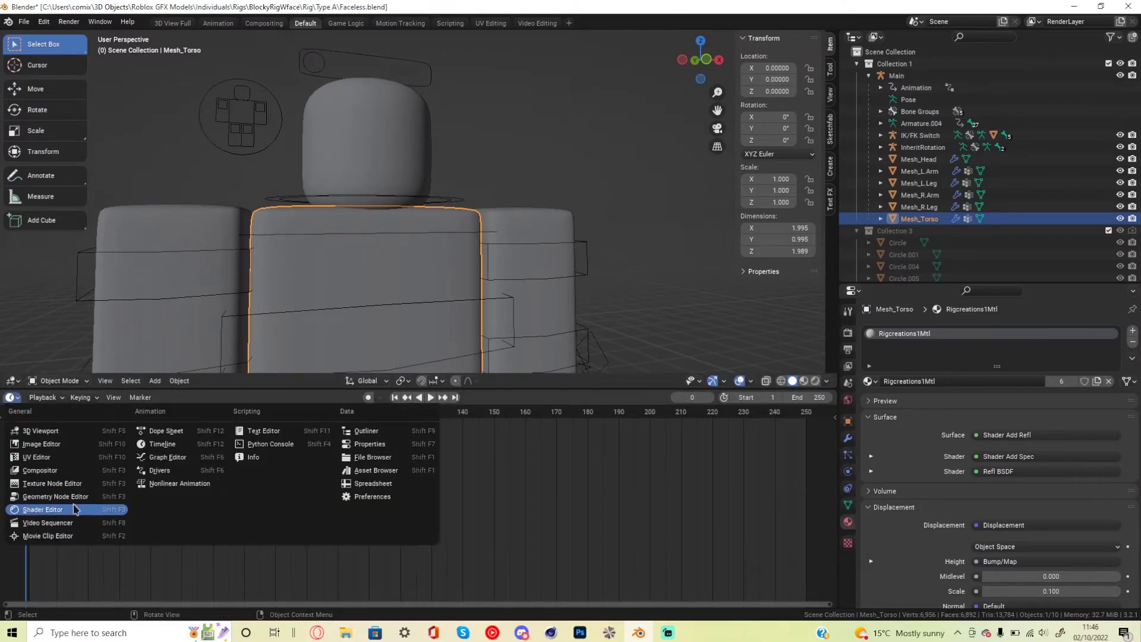
left_click(75, 509)
- Delete all nodes of the torso's Rigcreations1Mtl material and add an Image Texture node
scroll(151, 456, "down", 4)
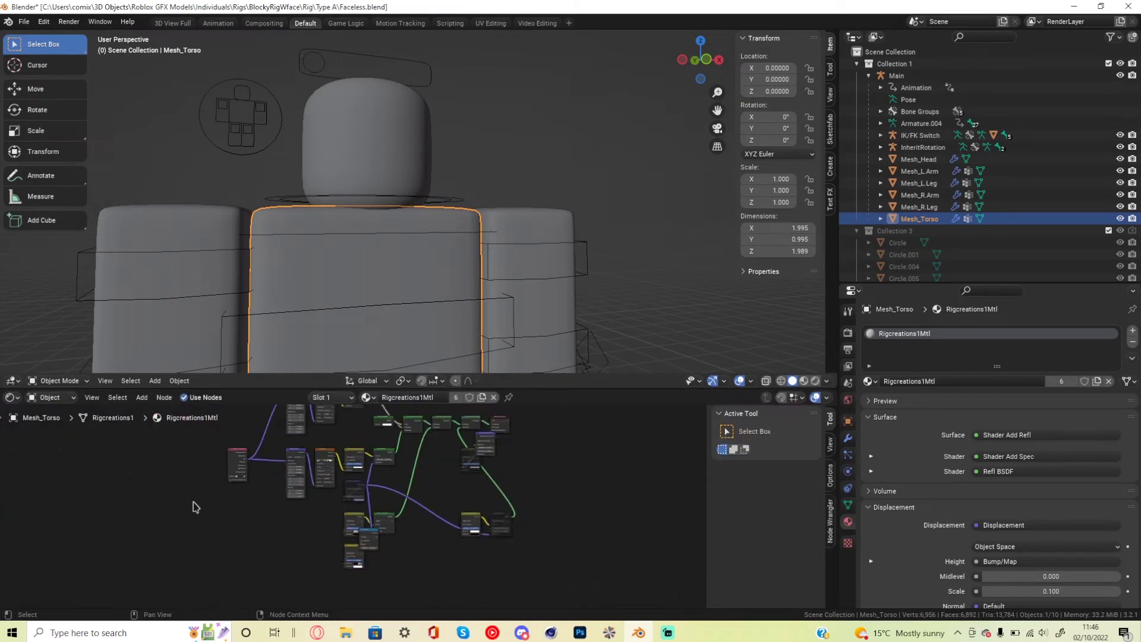
key("a")
key("x")
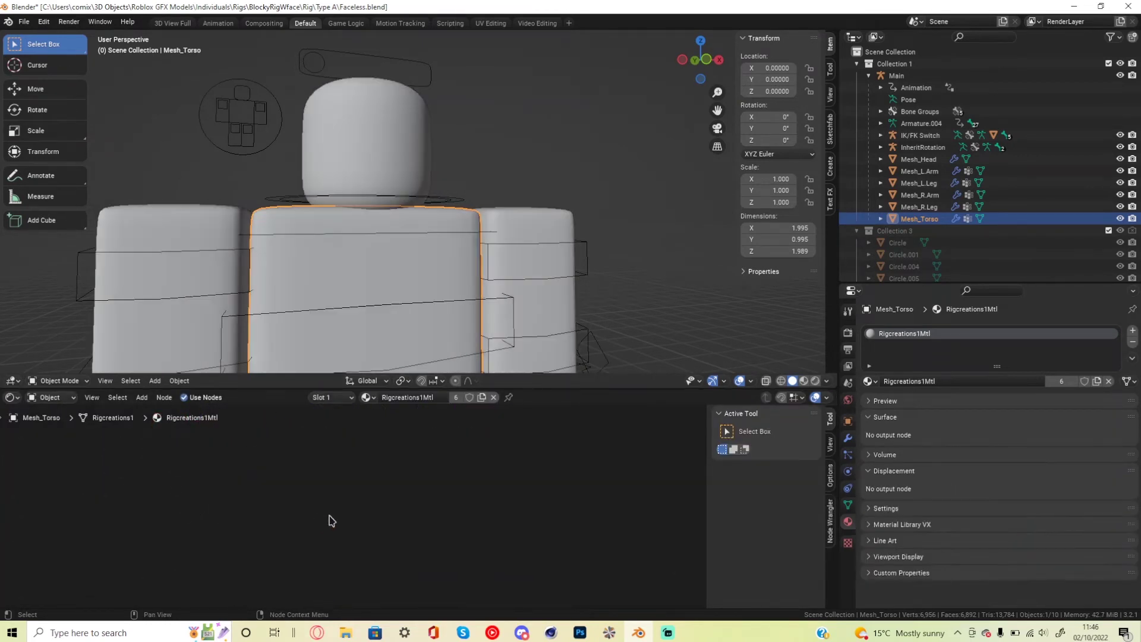
key("shift+a")
left_click(355, 473)
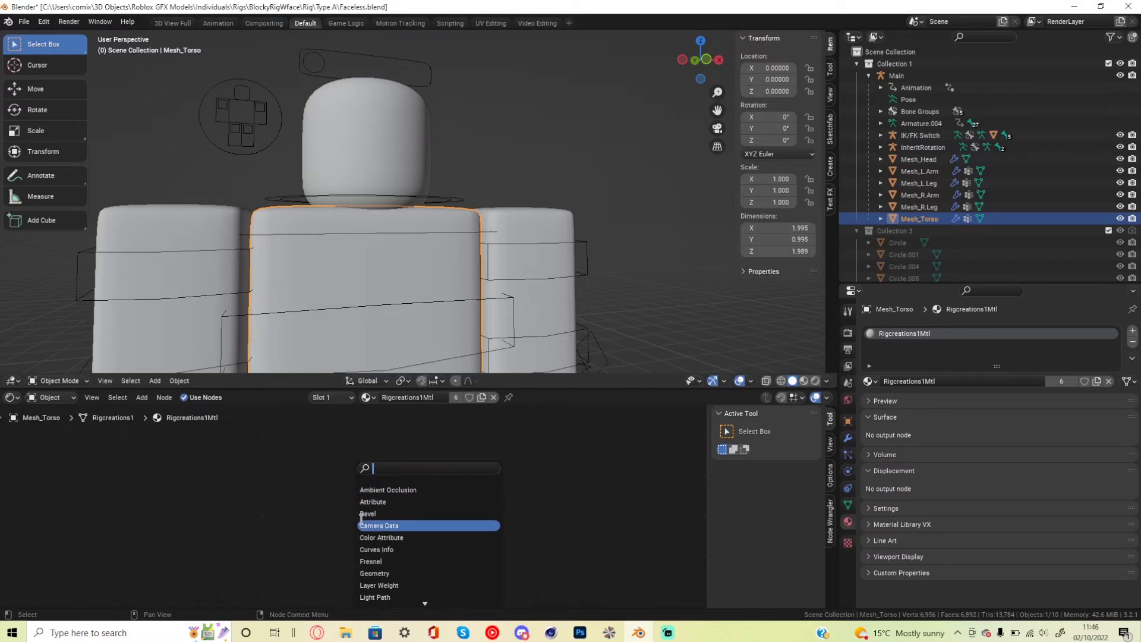
type("image")
key("Return")
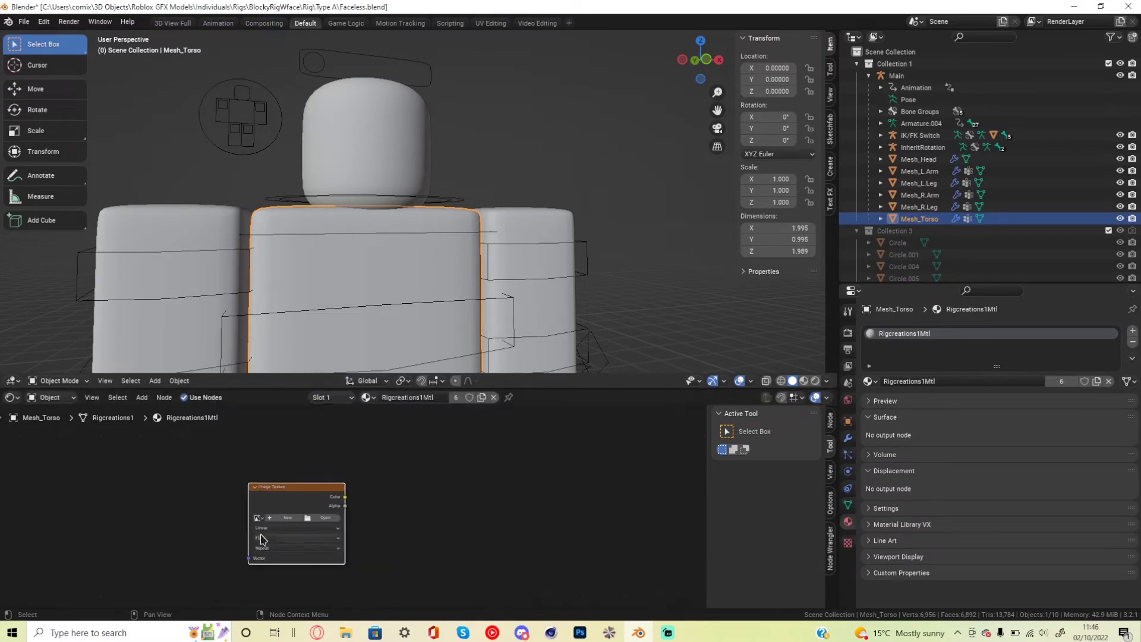
left_click(261, 539)
- Add a Principled BSDF node and connect the Image Texture's Color output to its Base Color
left_click_drag(342, 492, 412, 472)
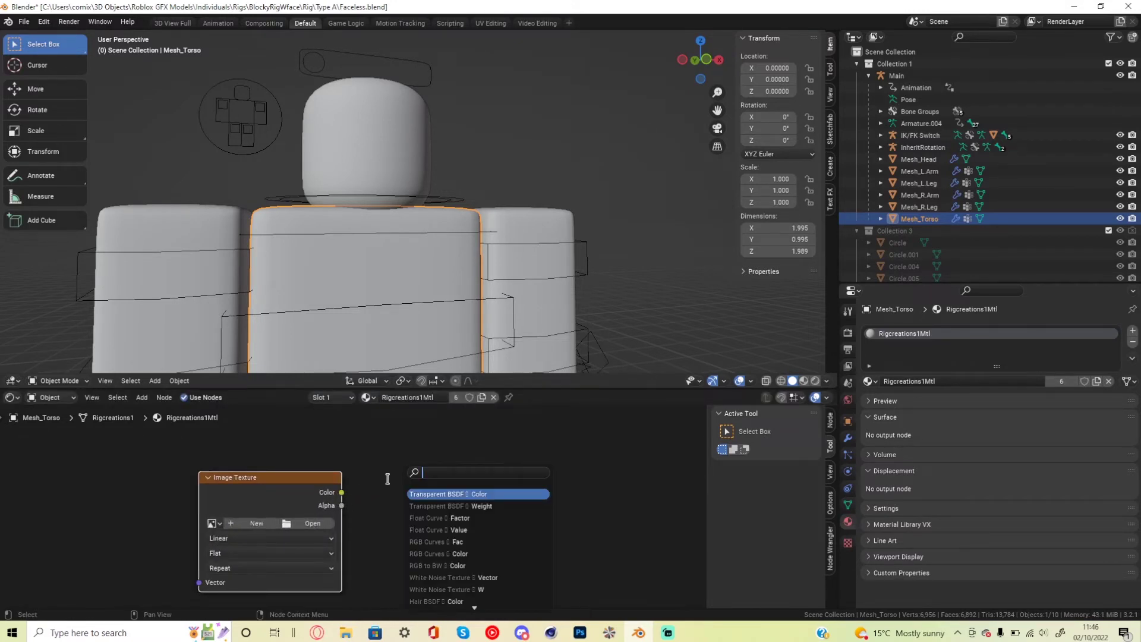
type("prini")
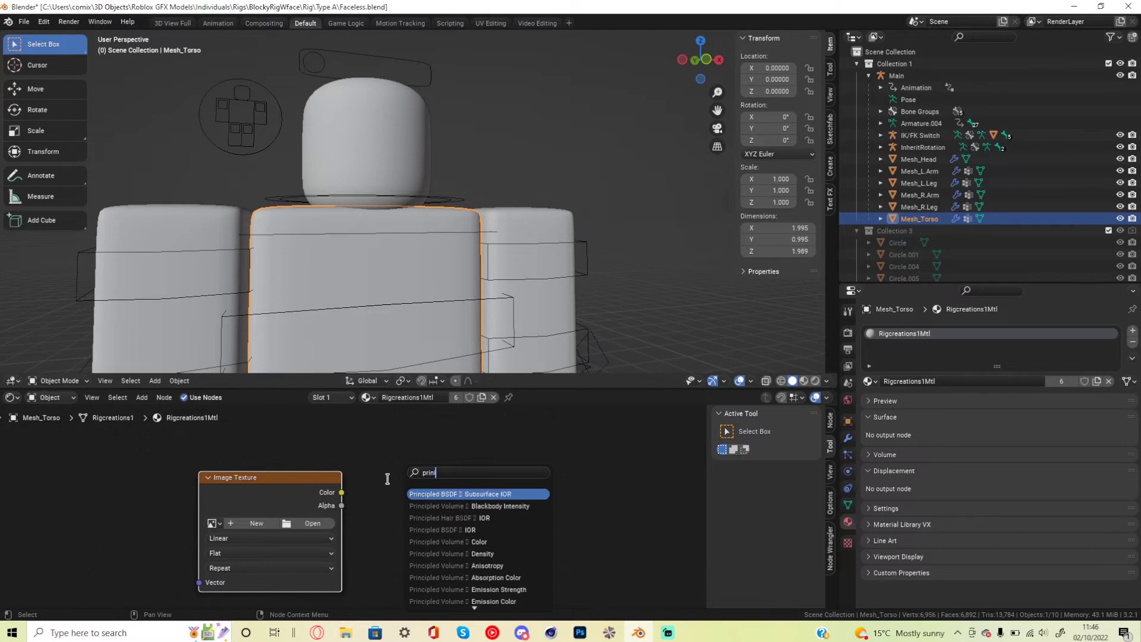
type("ci")
key("BackSpace")
key("BackSpace")
key("Return")
left_click(381, 467)
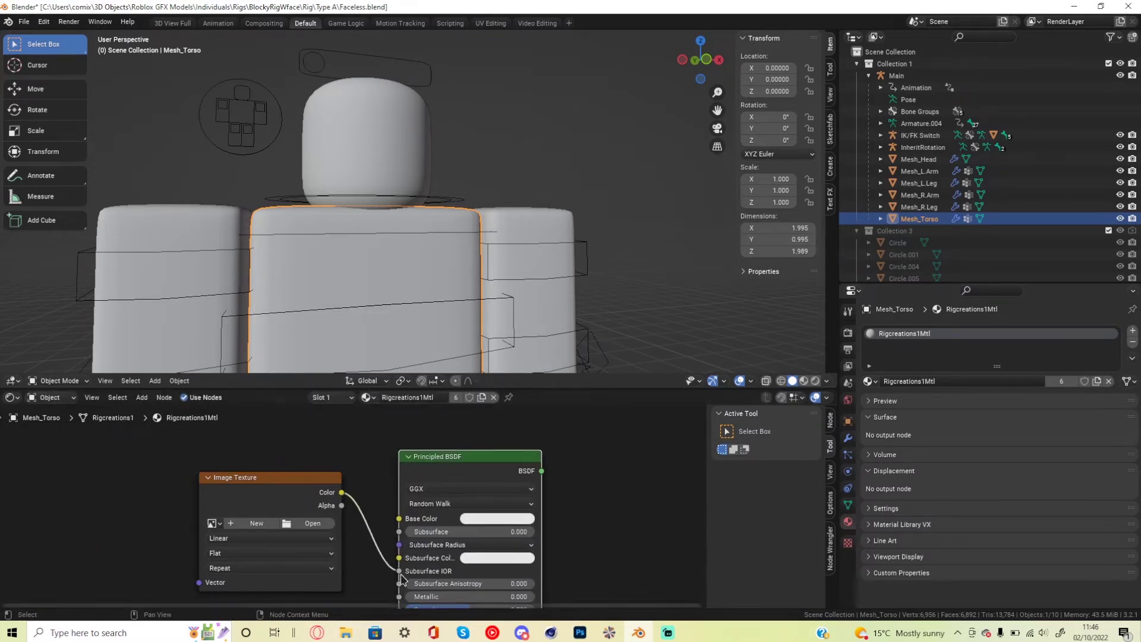
left_click_drag(398, 571, 399, 518)
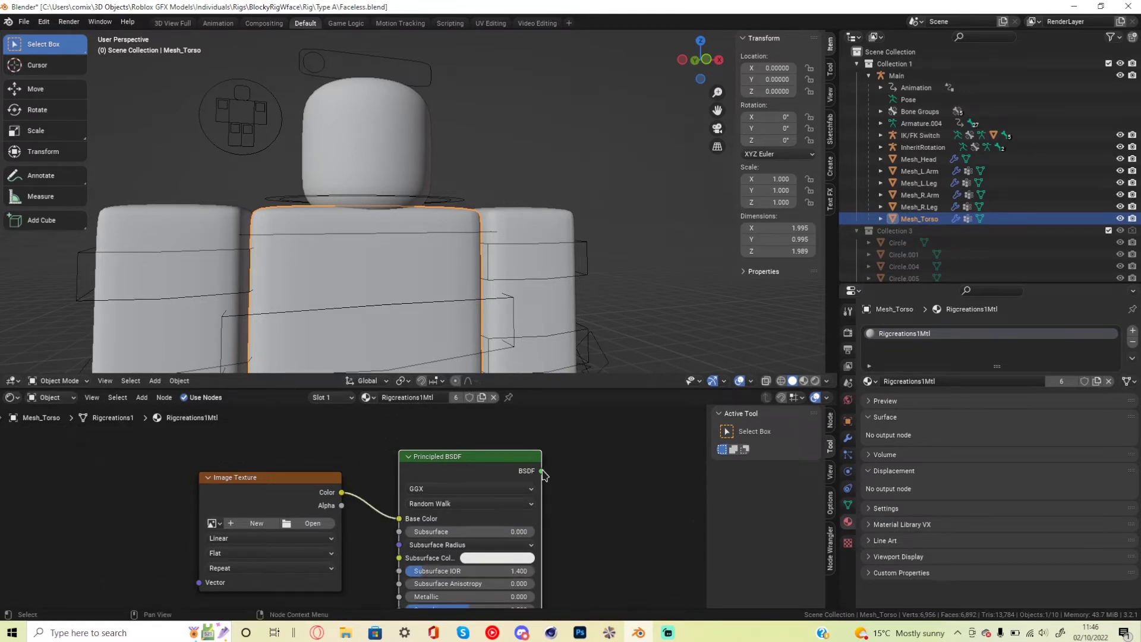
- Add a Material Output node with its Surface fed by the Principled BSDF's BSDF output
left_click_drag(541, 471, 588, 464)
type("material")
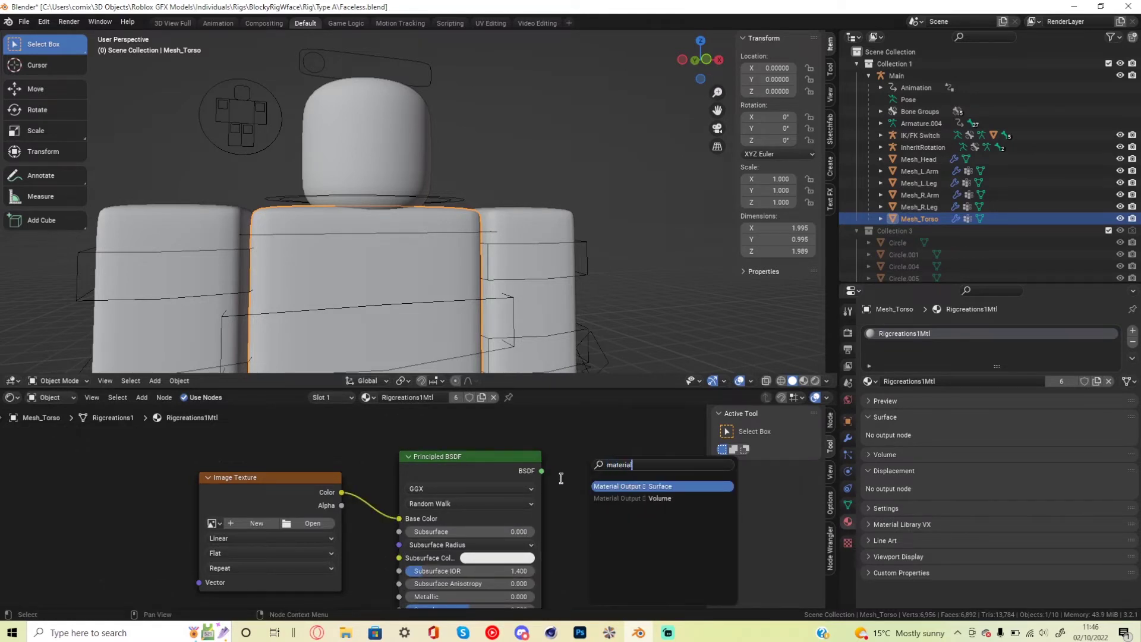
key("Return")
left_click(581, 479)
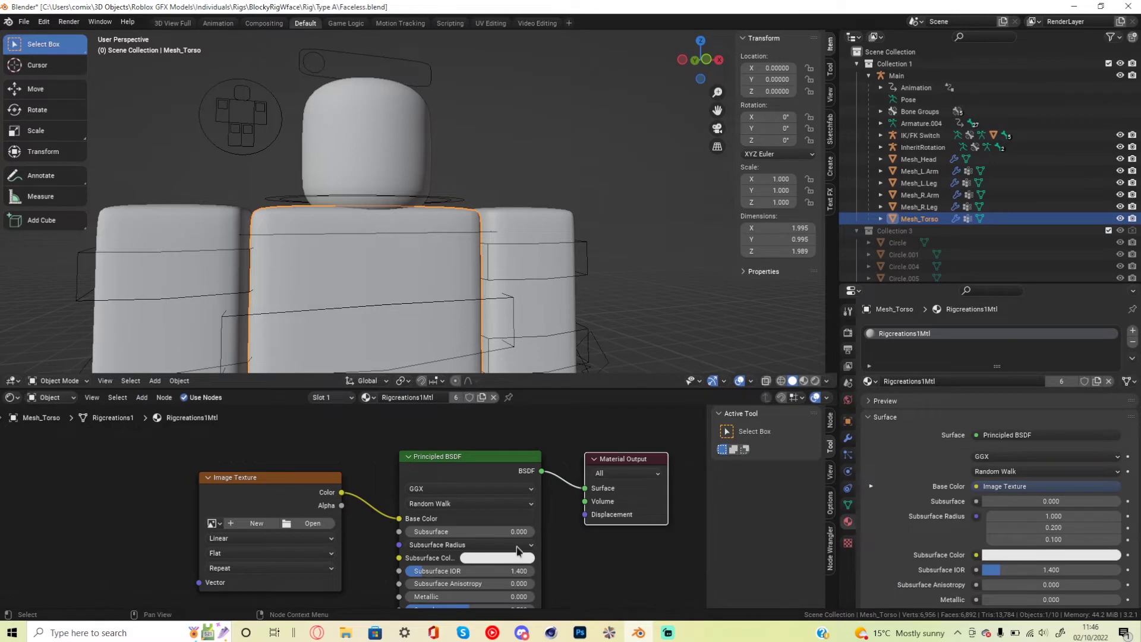
- Assign the existing image named Texture to the Image Texture node and shrink the Shader Editor area
left_click(213, 523)
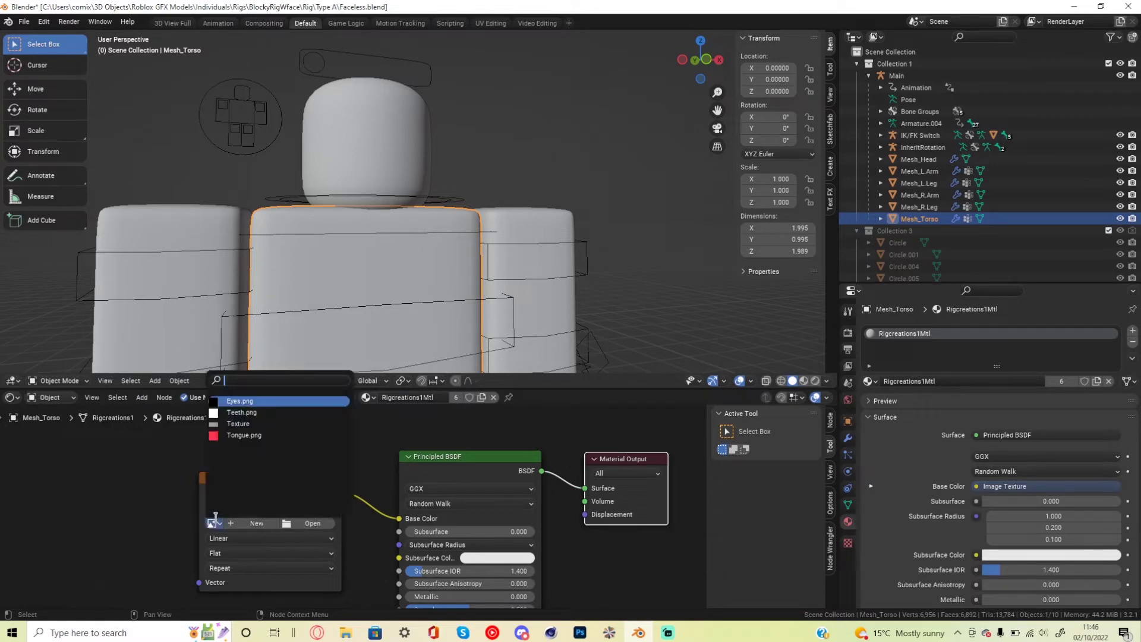
left_click(253, 424)
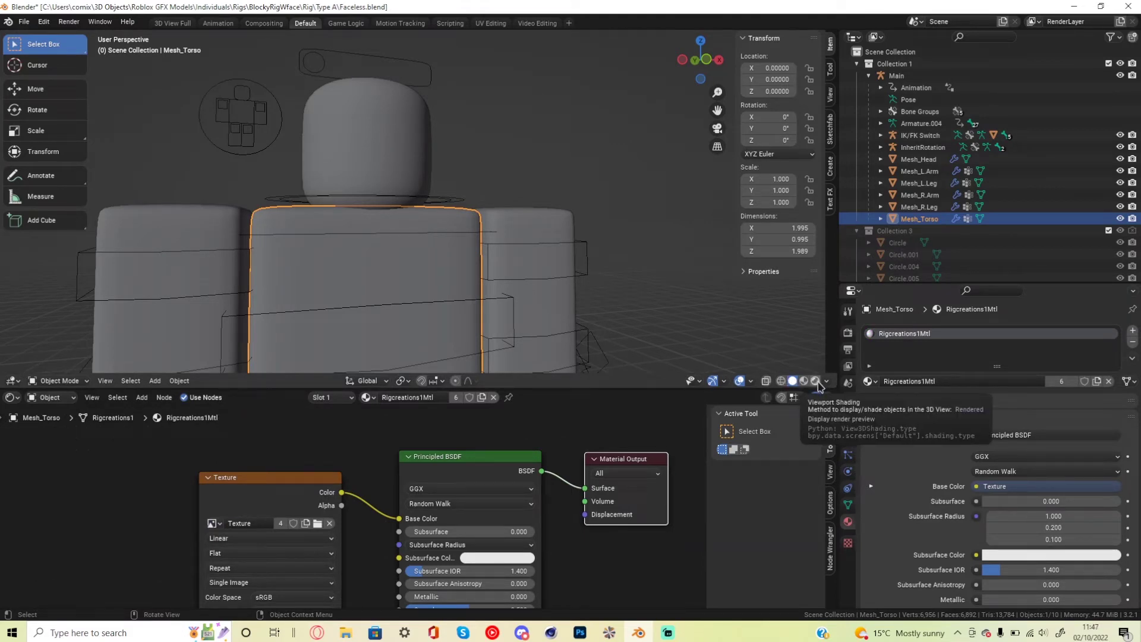
scroll(395, 514, "down", 4)
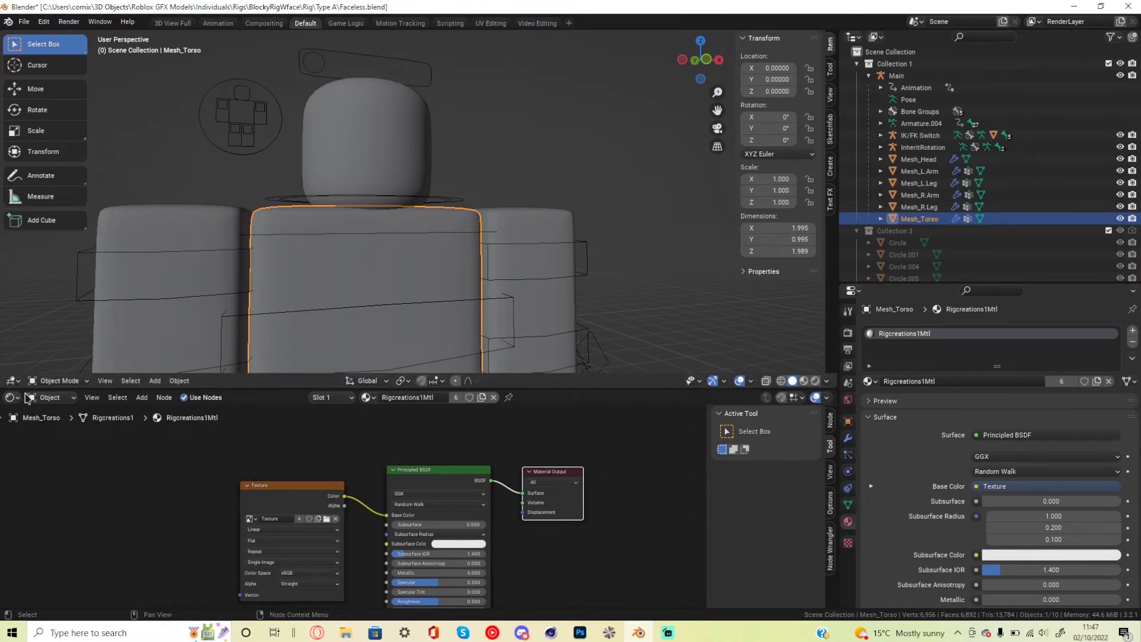
left_click_drag(26, 389, 25, 537)
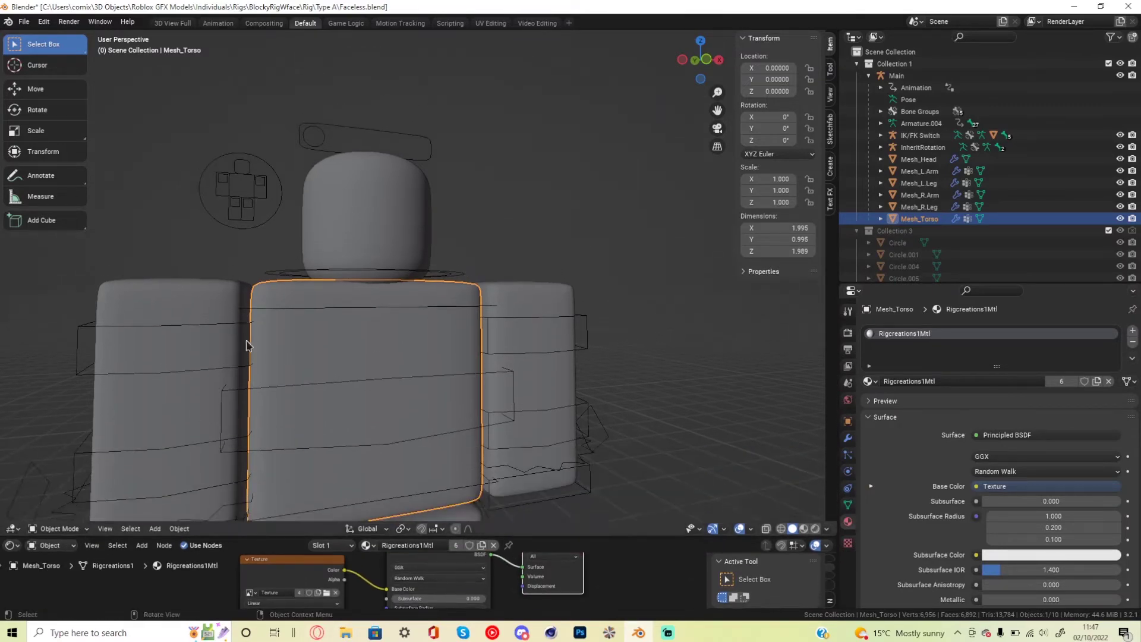
- Add a cube mesh at the rig's feet and scale it down to about 0.27
scroll(392, 334, "down", 3)
scroll(410, 334, "up", 2)
left_click(588, 336)
scroll(587, 318, "up", 3)
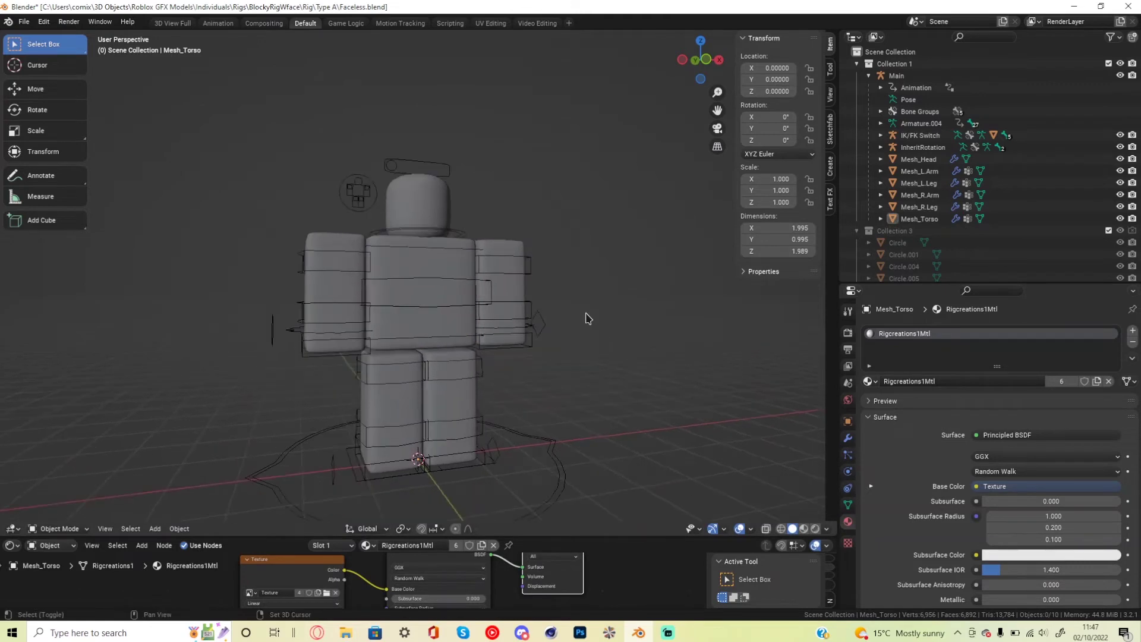
key("shift+a")
mouse_move(460, 256)
left_click(511, 268)
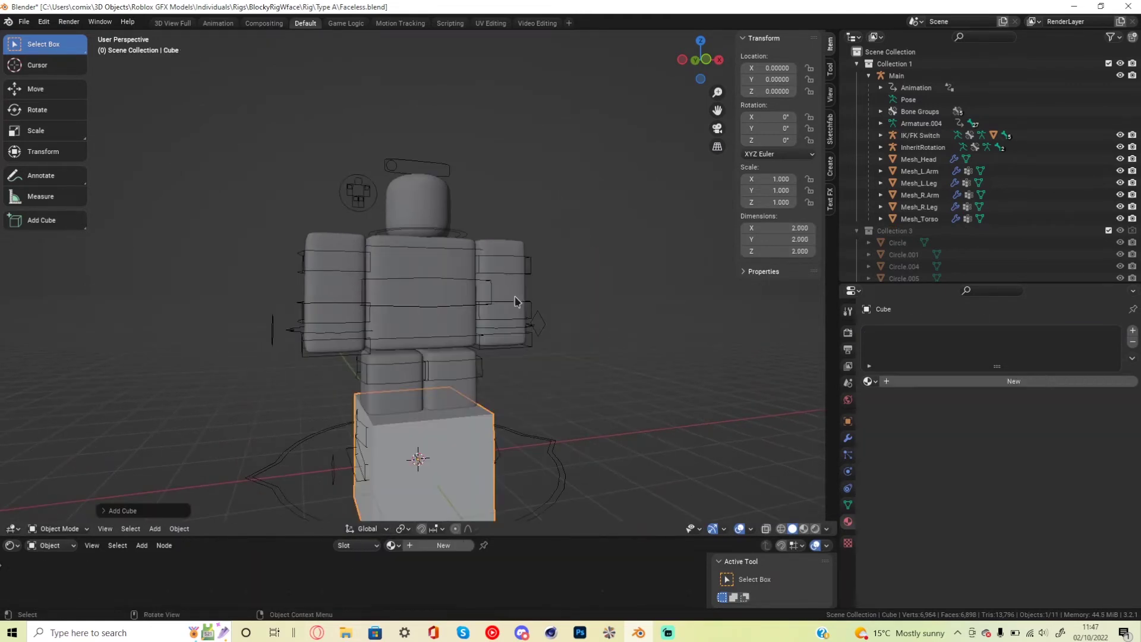
key("s")
left_click(450, 457)
- Move the small cube up along the Z axis to about 5.63, above the rig's head, and deselect it
key("g")
key("z")
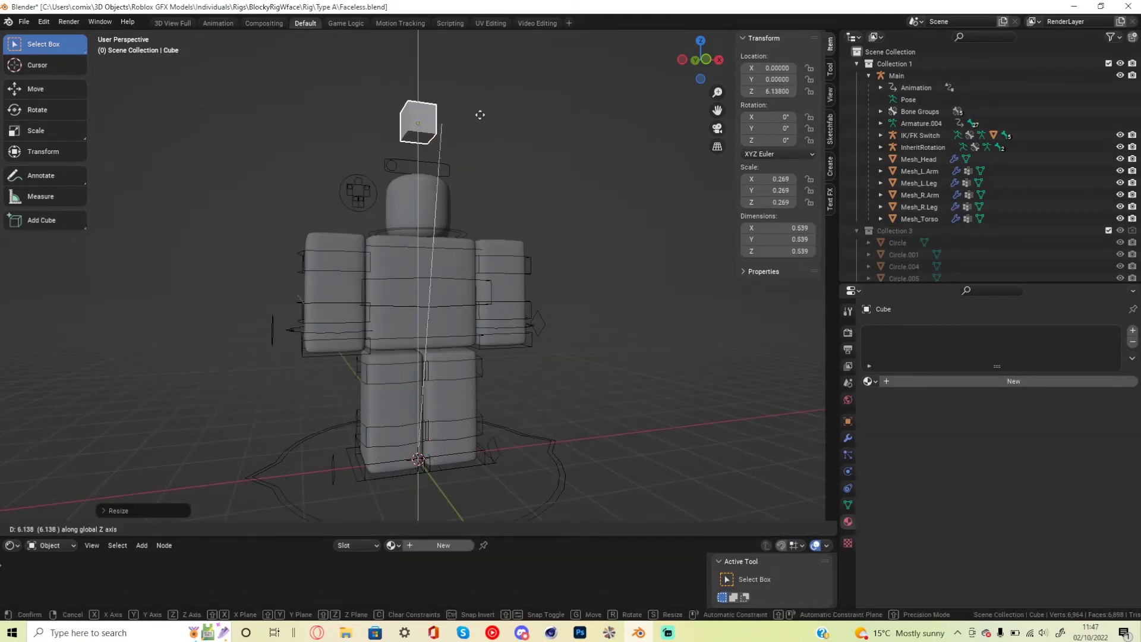
left_click(479, 148)
middle_click_drag(480, 148, 464, 163)
scroll(464, 161, "up", 2)
middle_click_drag(469, 89, 484, 232, "shift")
left_click(423, 221)
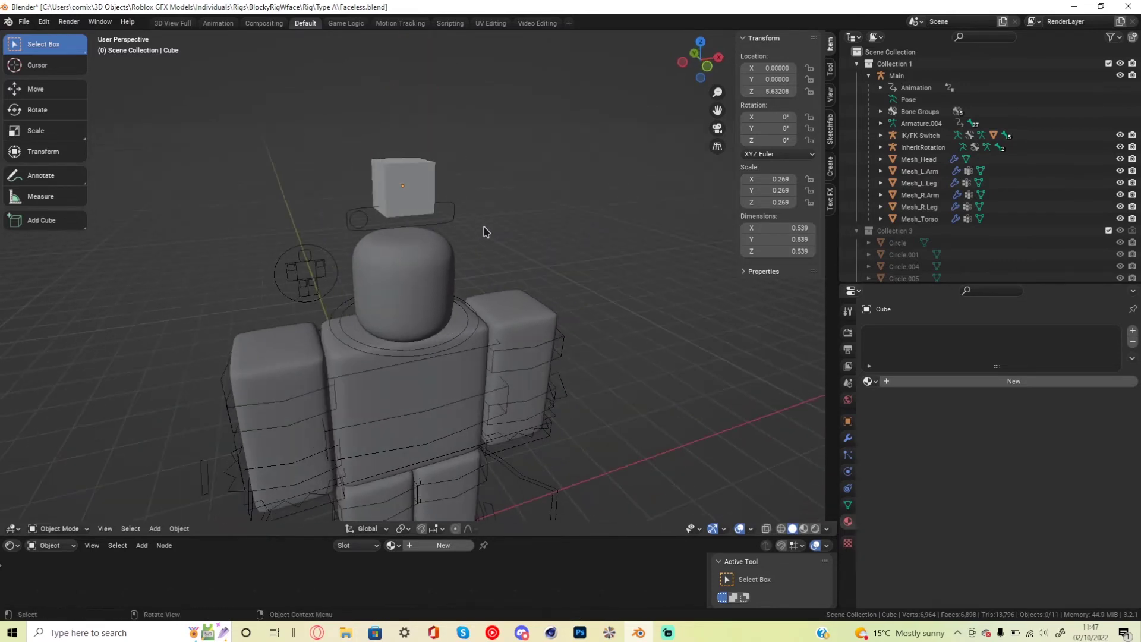
- Parent the small cube to Mesh_Head
left_click(401, 171)
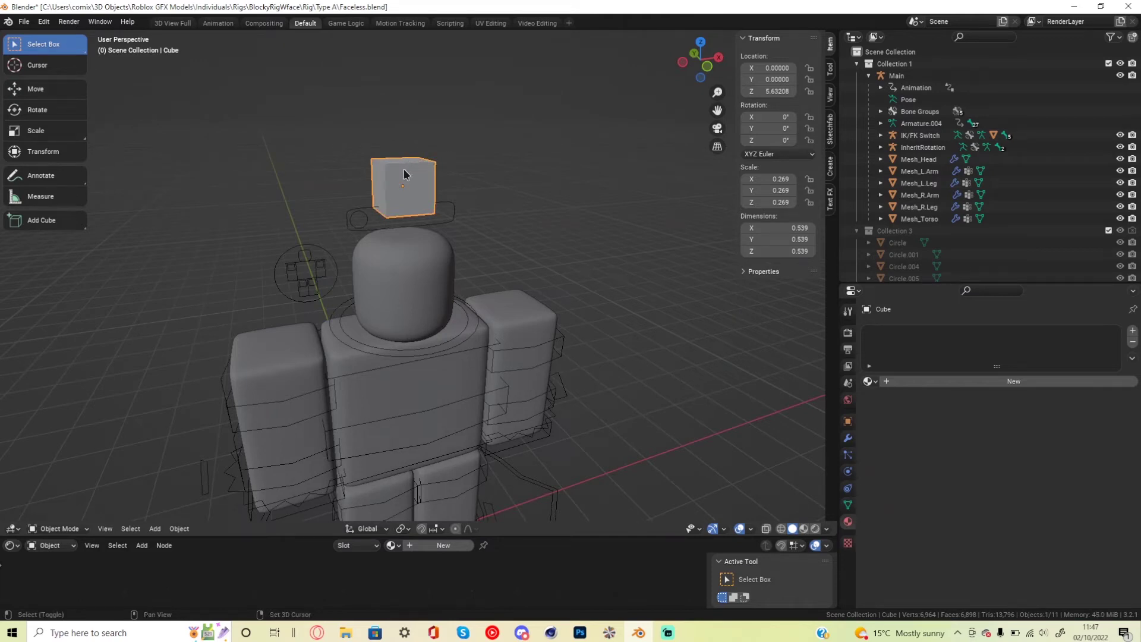
scroll(409, 232, "up", 1)
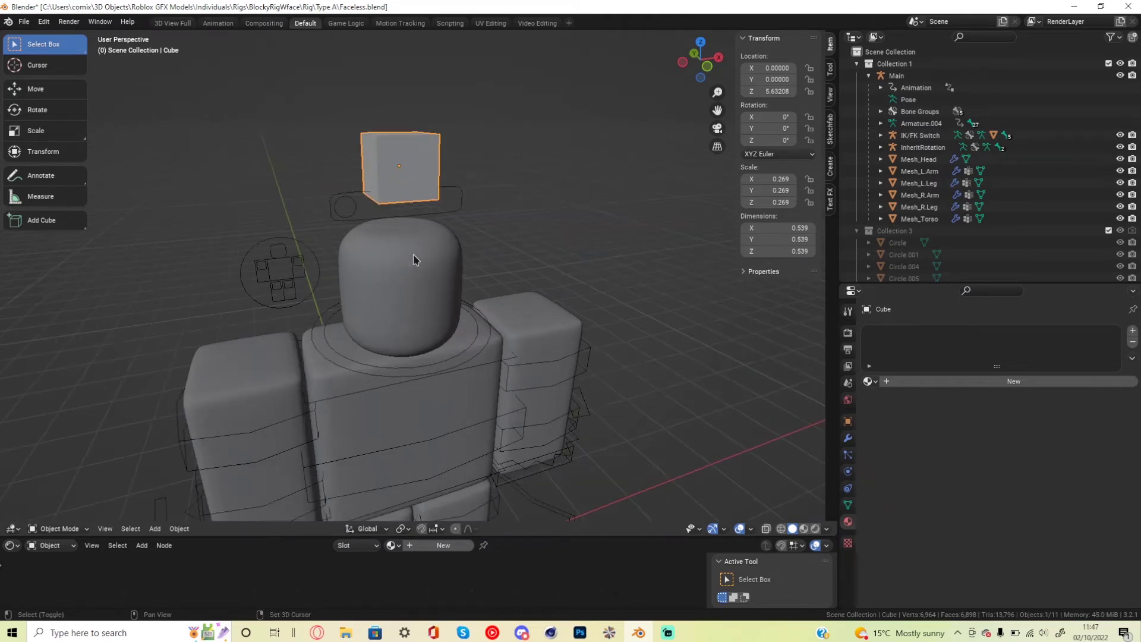
left_click(419, 273, "shift")
scroll(419, 273, "up", 2)
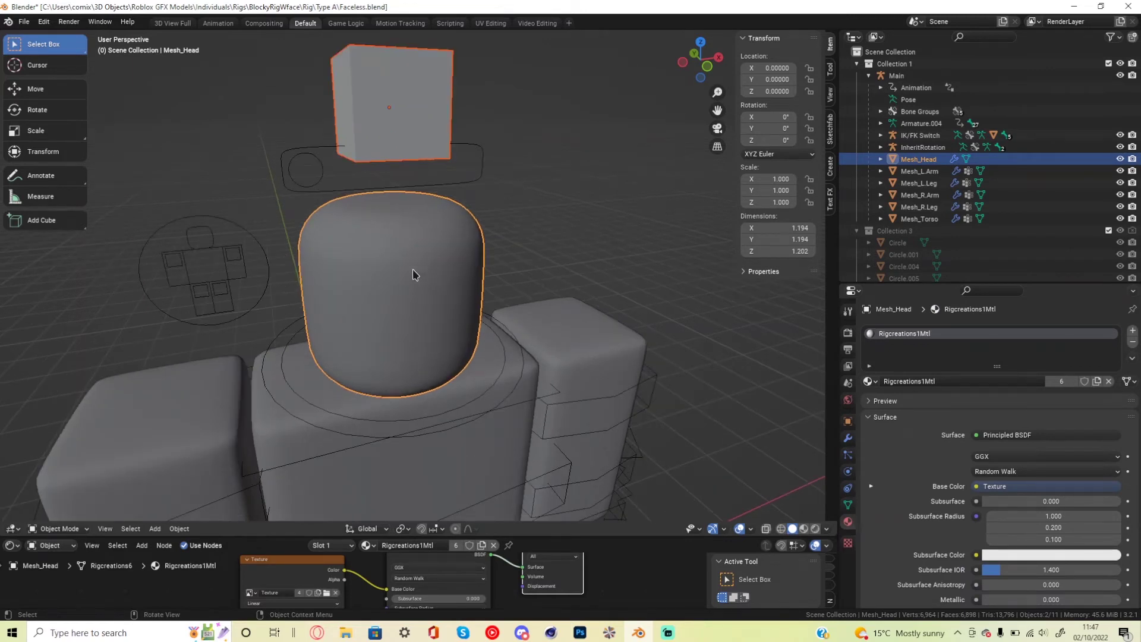
key("ctrl+p")
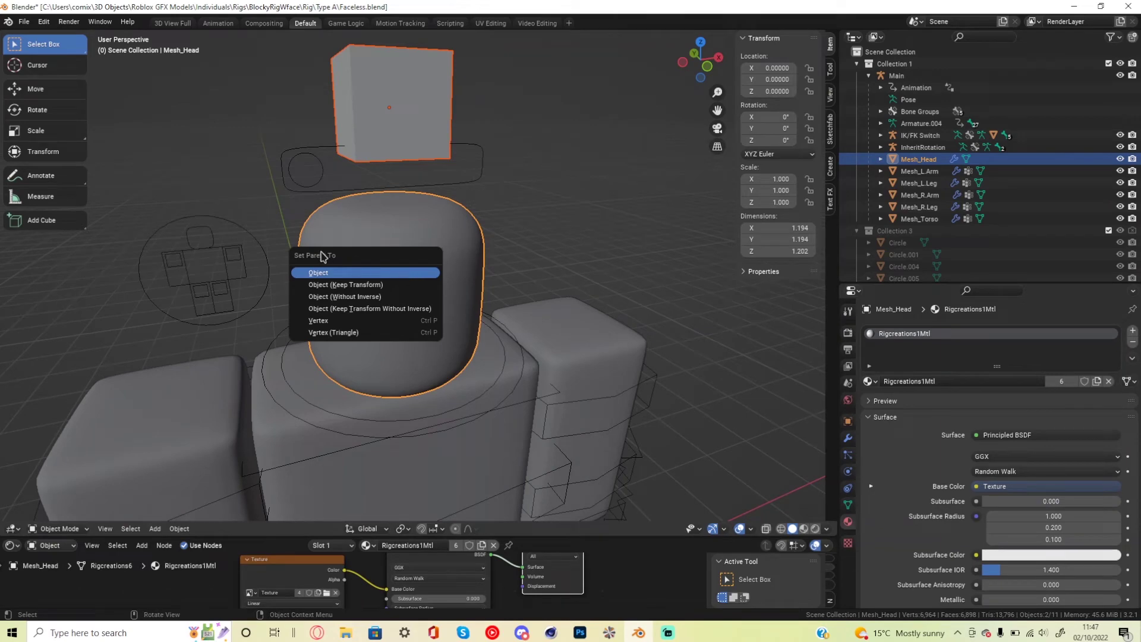
left_click(520, 358)
- Put the rig in Pose Mode and tilt its Head bone to a quaternion rotation of about W 0.996, Z -0.087
left_click(524, 353)
middle_click_drag(524, 353, 493, 332)
key("ctrl+Tab")
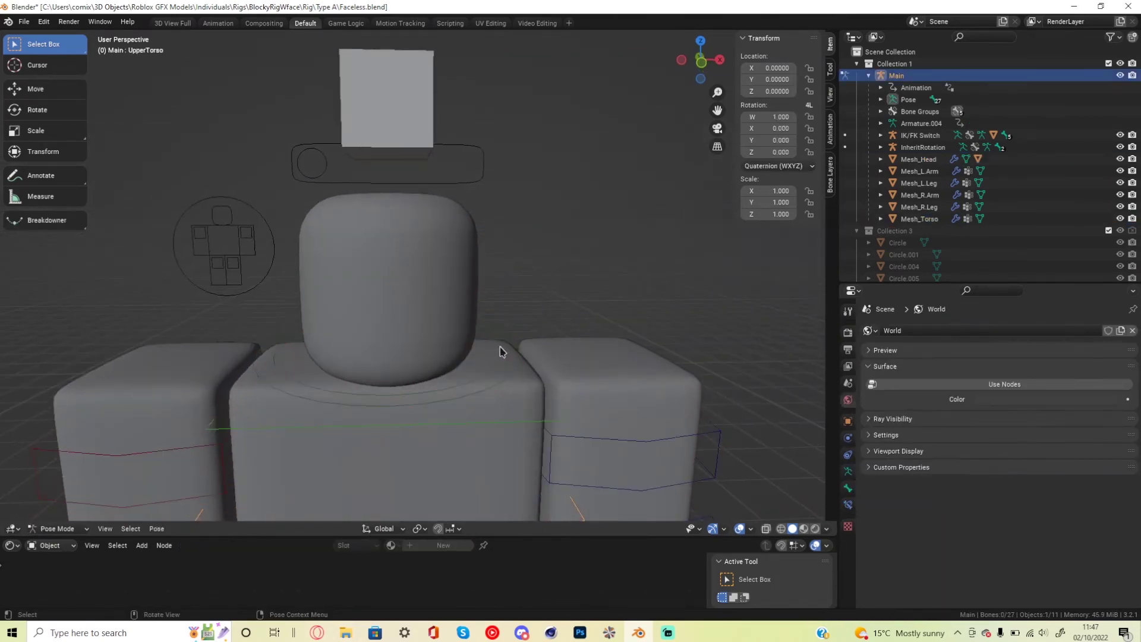
left_click(501, 351)
key("r")
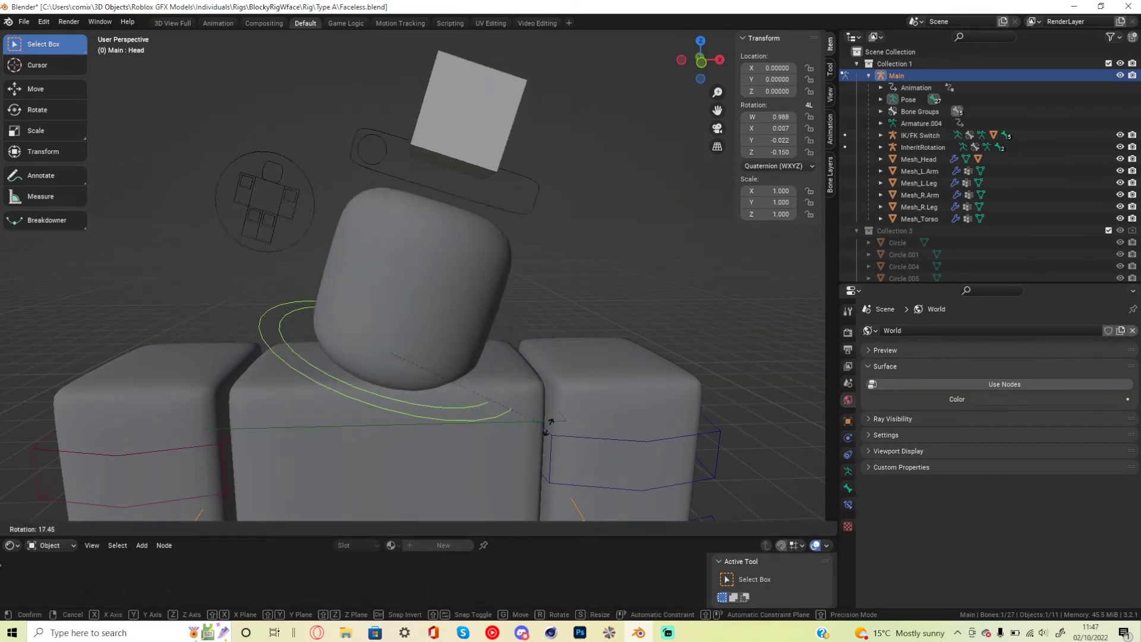
left_click(540, 405)
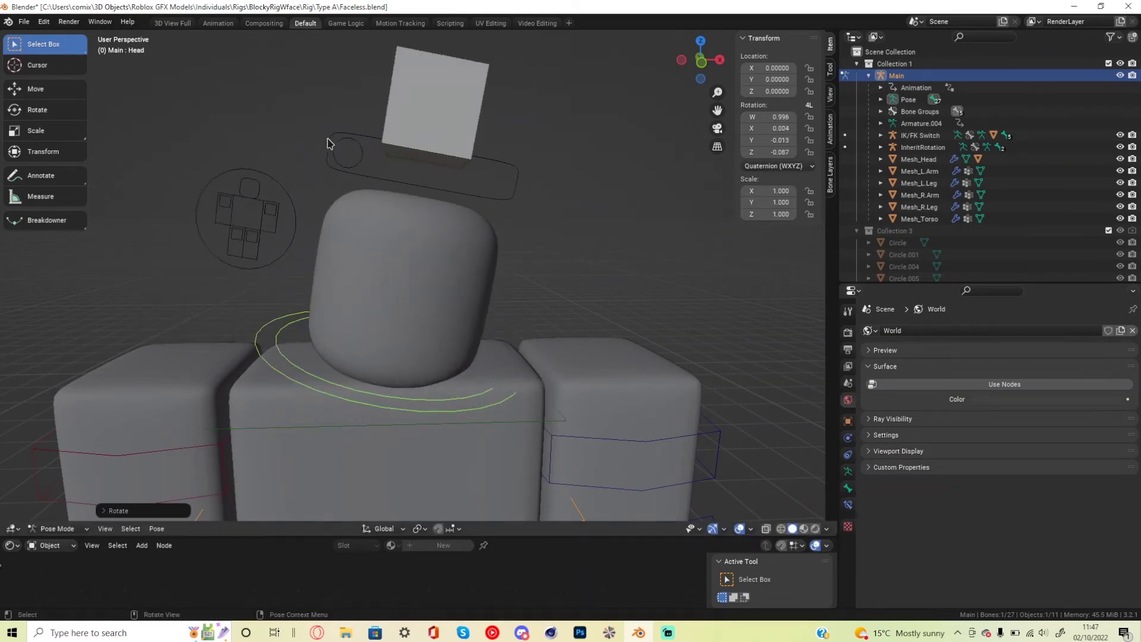
- Try tilting the Head bone toward the opposite side
key("r")
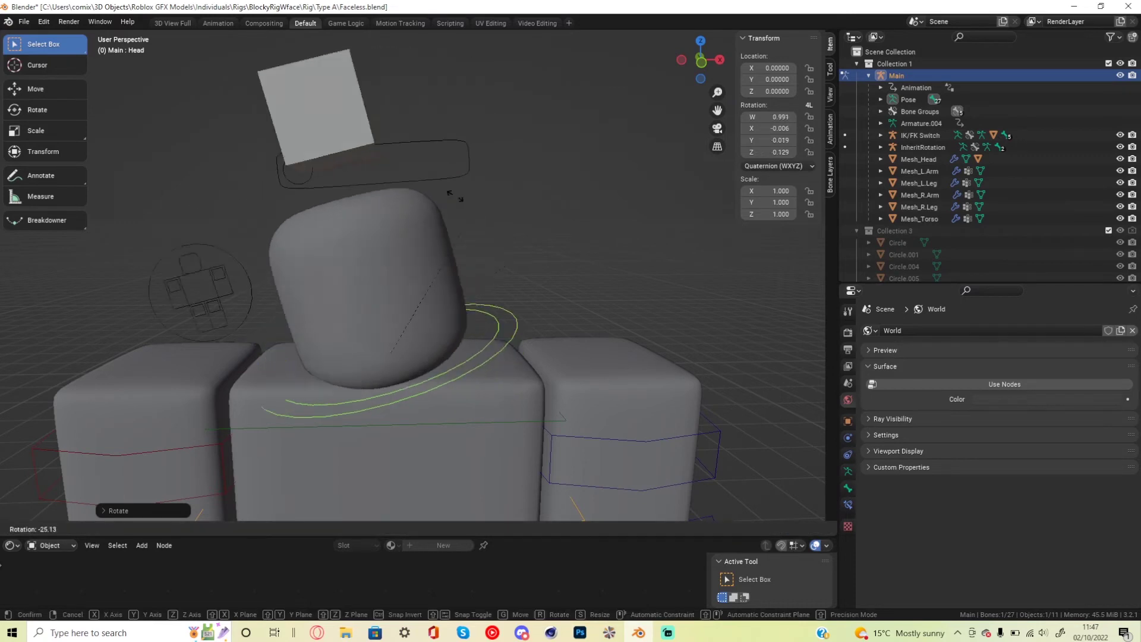
left_click(525, 322)
key("ctrl+z")
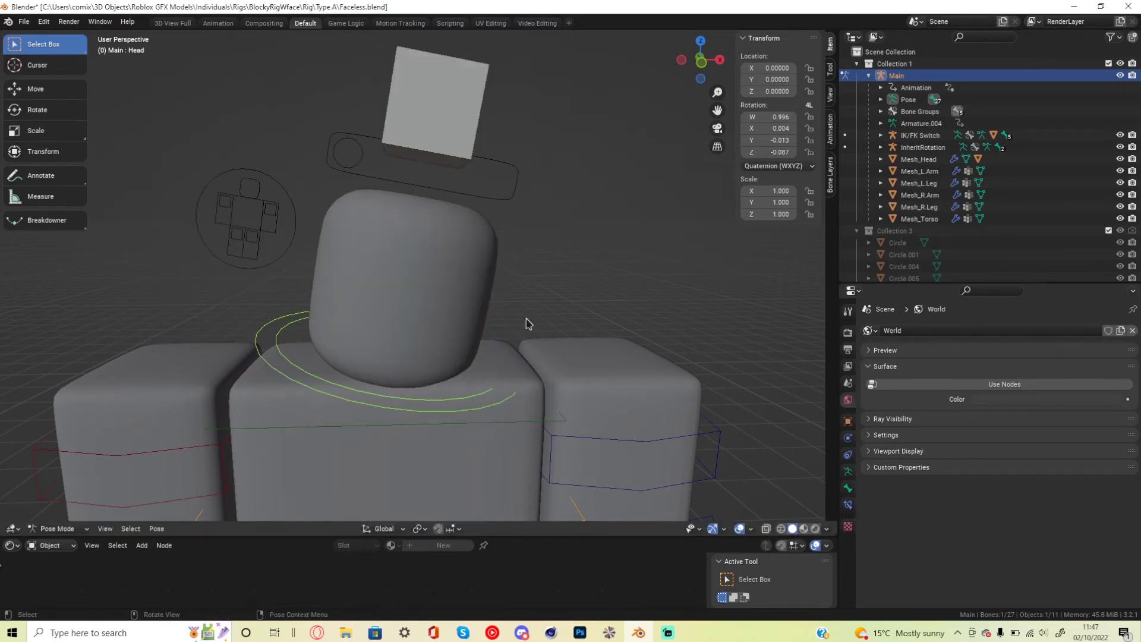
- Return the rig to Object Mode and delete the InheritRotation control above the head
key("ctrl+Tab")
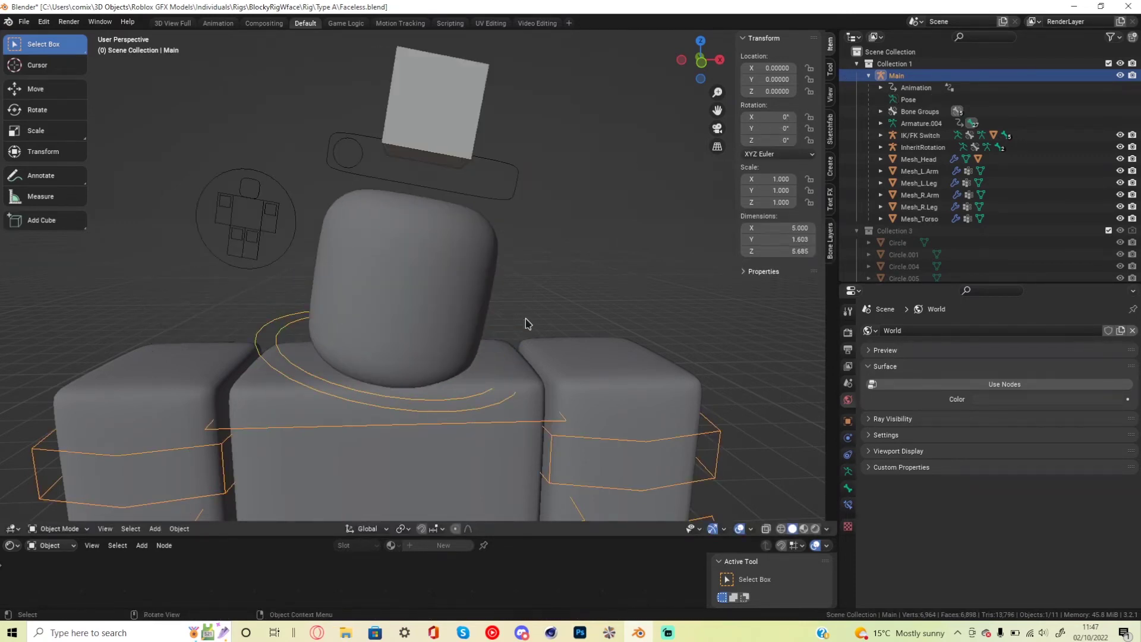
left_click(514, 199)
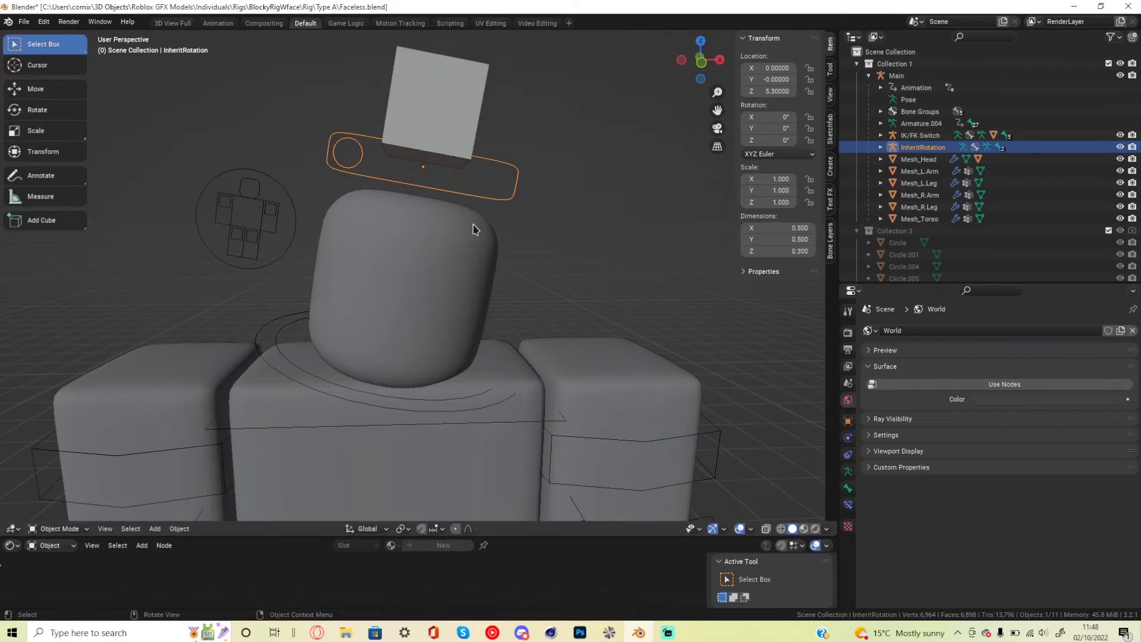
right_click(386, 189)
key("Delete")
- Put the rig back in Pose Mode and delete the driver on the Head bone's Inherit Rotation setting
left_click(371, 294)
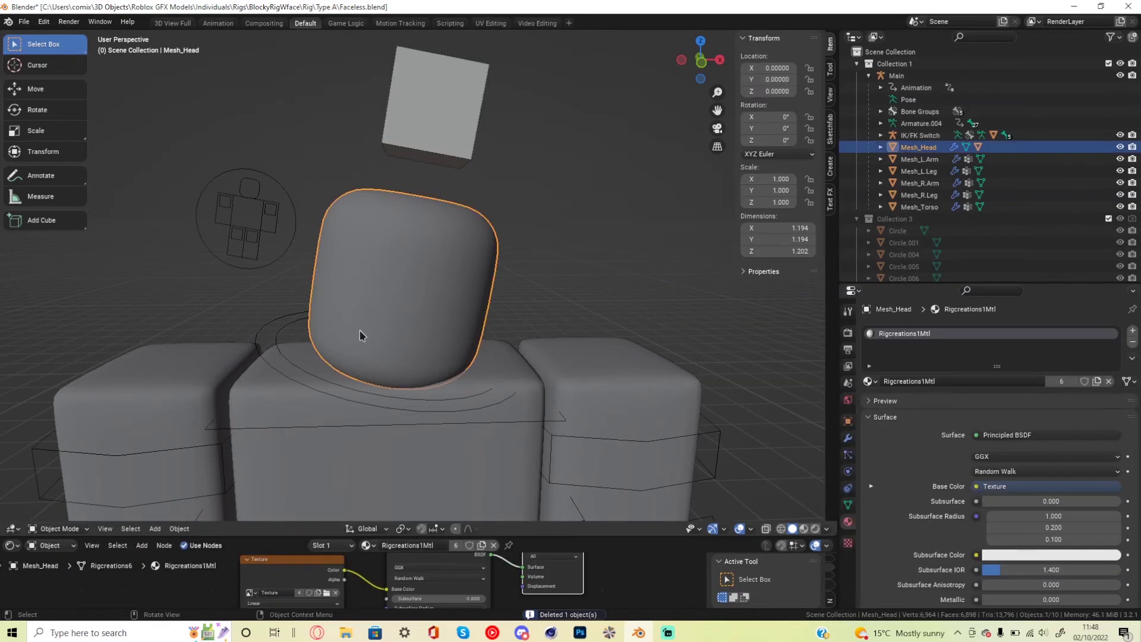
left_click(282, 380)
key("ctrl+Tab")
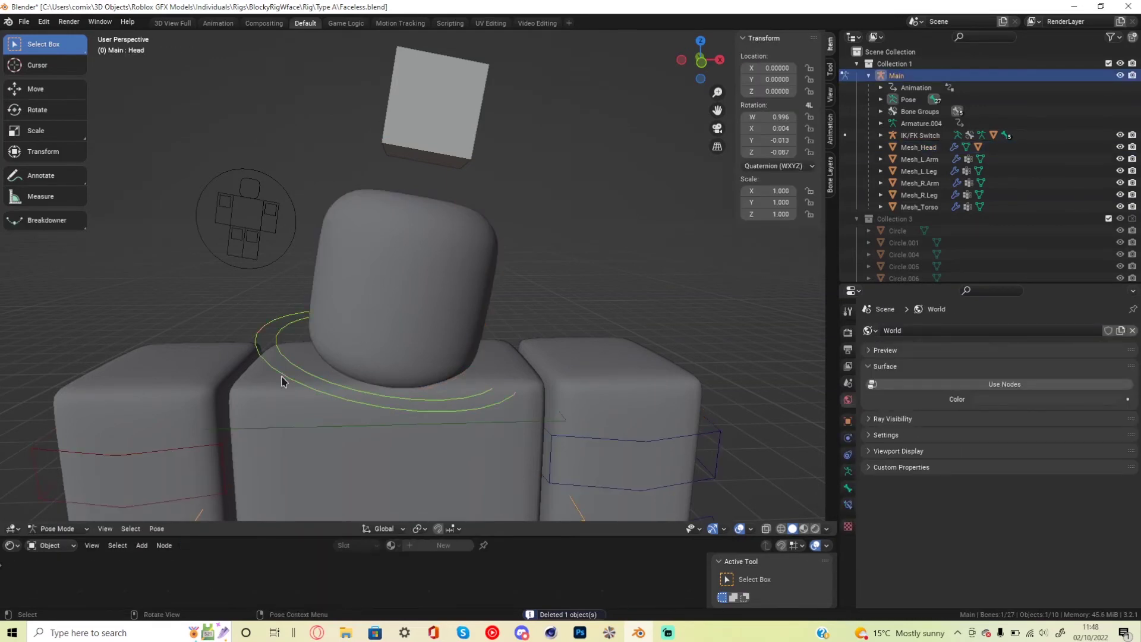
left_click(848, 488)
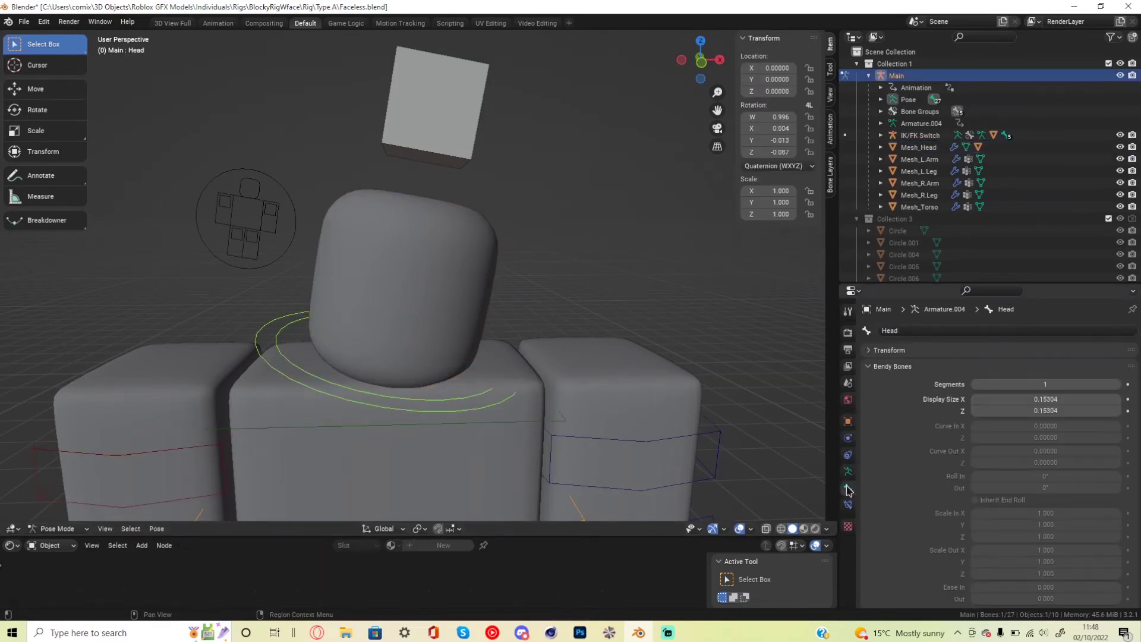
scroll(874, 504, "down", 10)
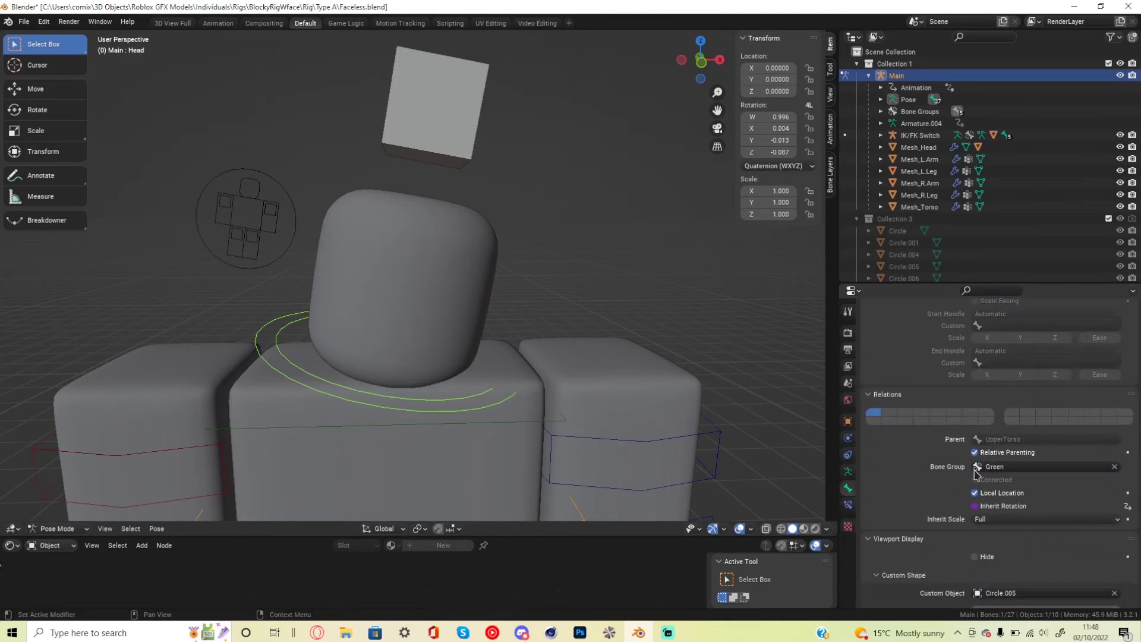
right_click(974, 506)
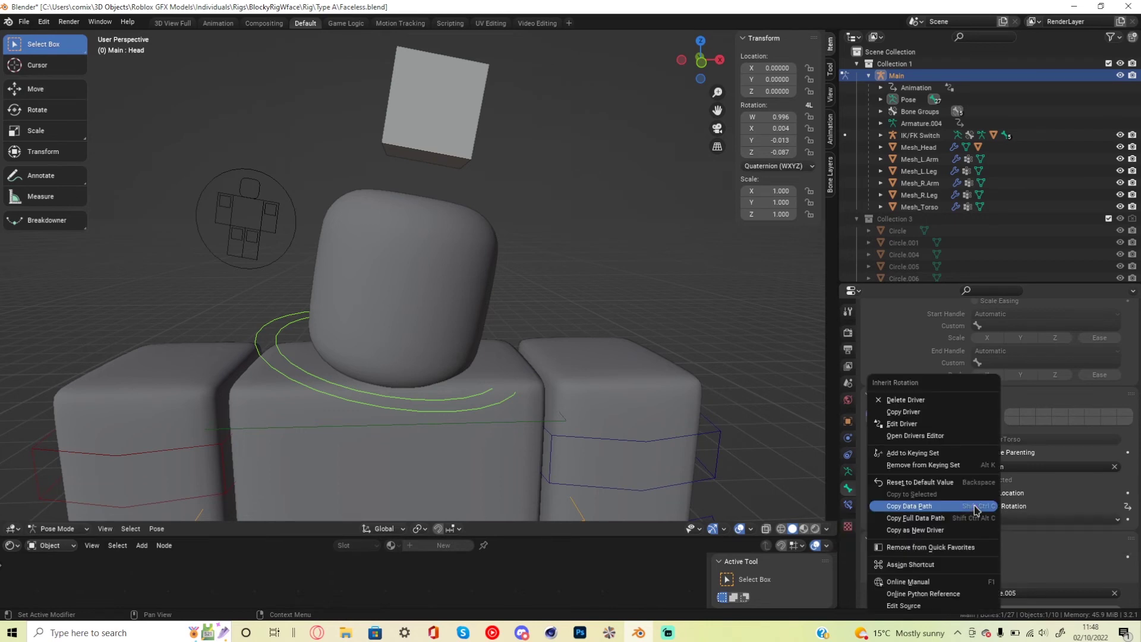
left_click(973, 404)
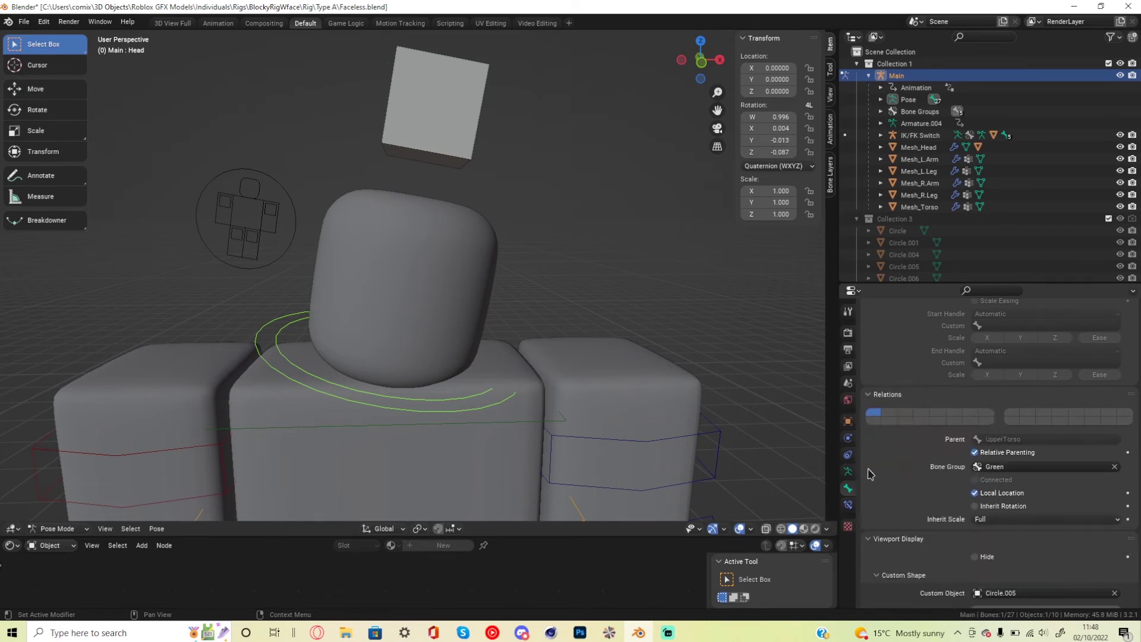
- Tilt the Head bone the opposite way to a quaternion rotation of about W 0.990, Z 0.133
key("r")
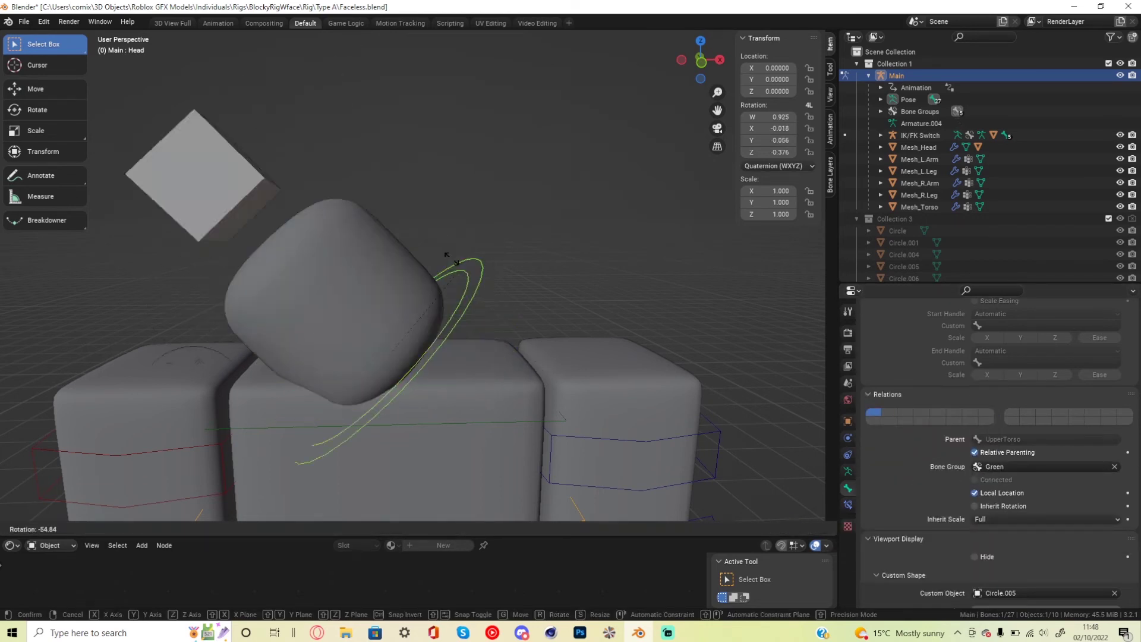
left_click(555, 349)
scroll(562, 336, "down", 6)
scroll(547, 293, "up", 5)
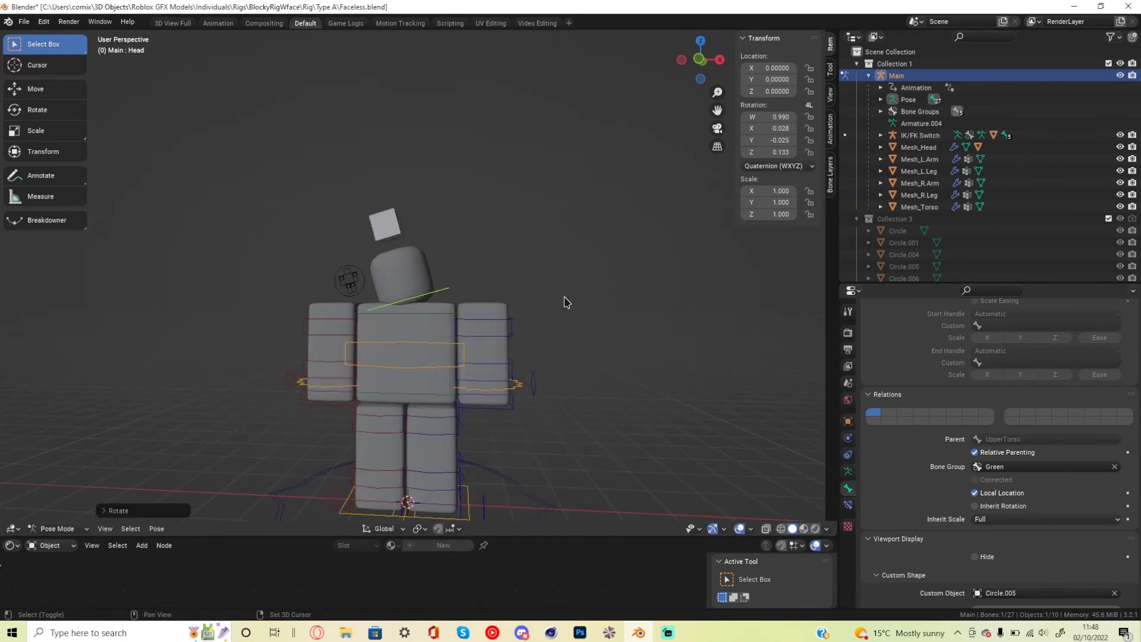
- Examine the tilted head and its parented cube from several angles and distances
middle_click_drag(605, 278, 588, 261, "shift")
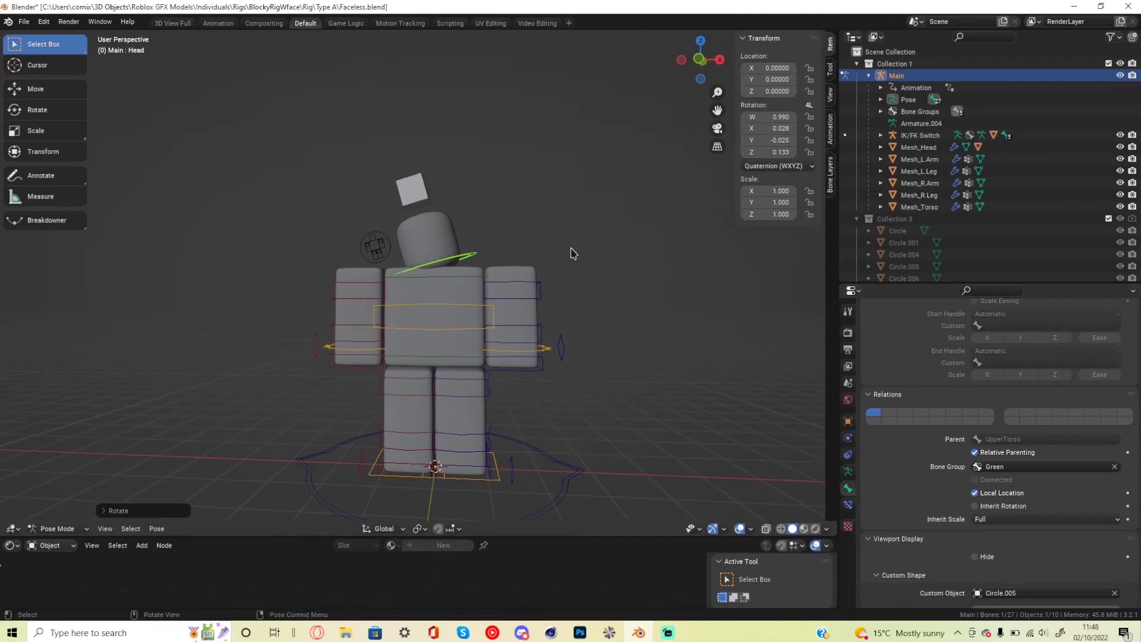
scroll(573, 255, "up", 6)
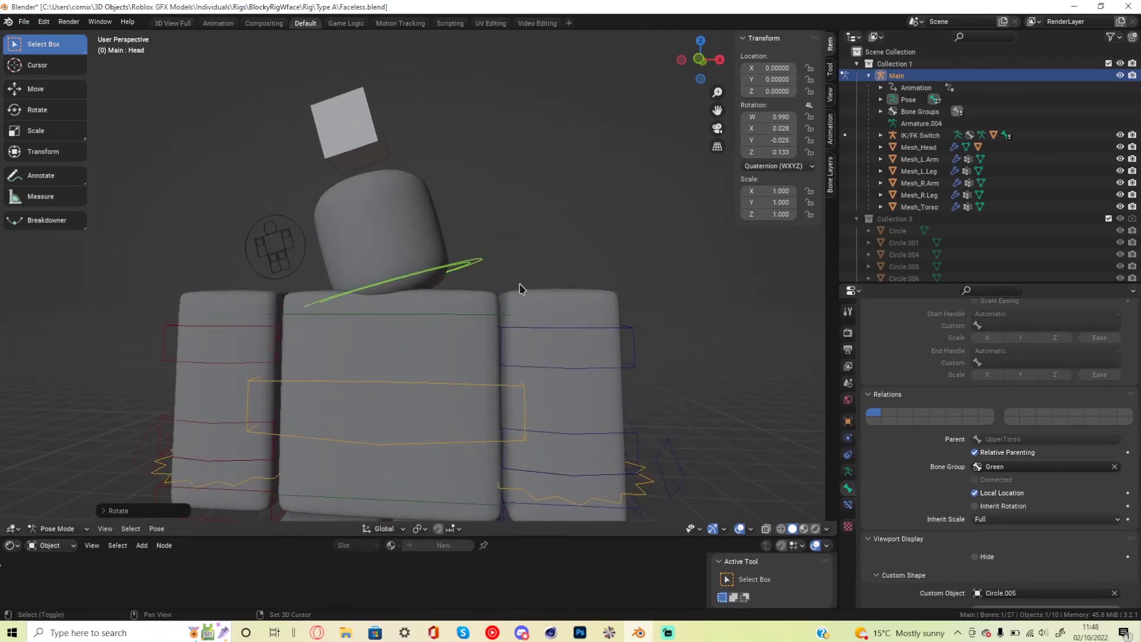
middle_click_drag(519, 283, 569, 314, "shift")
scroll(568, 314, "up", 1)
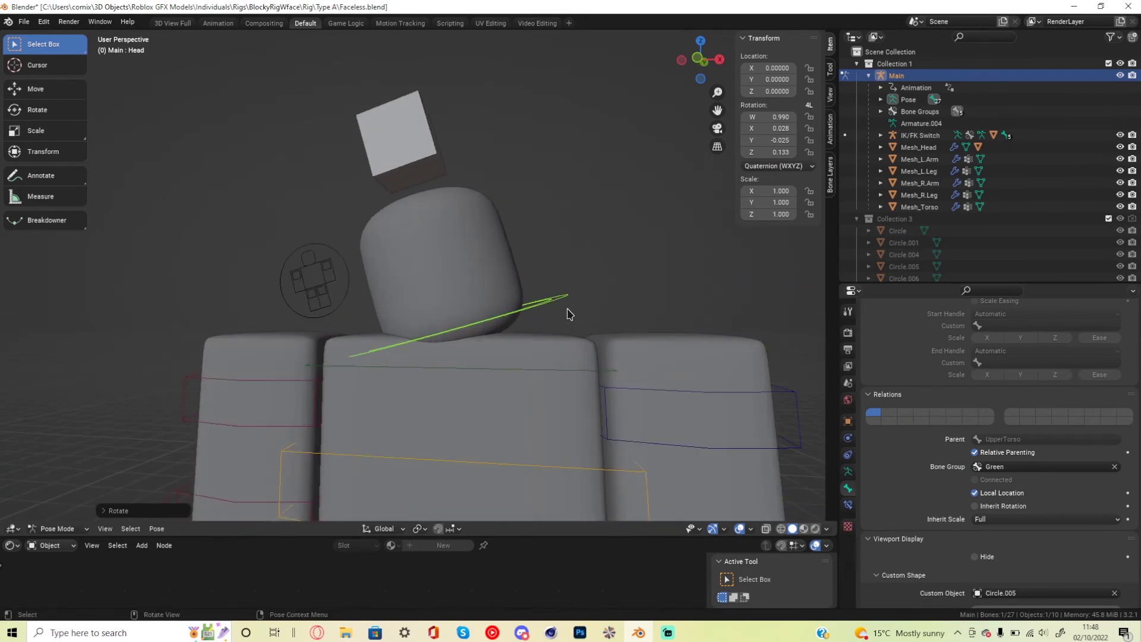
scroll(569, 314, "up", 3)
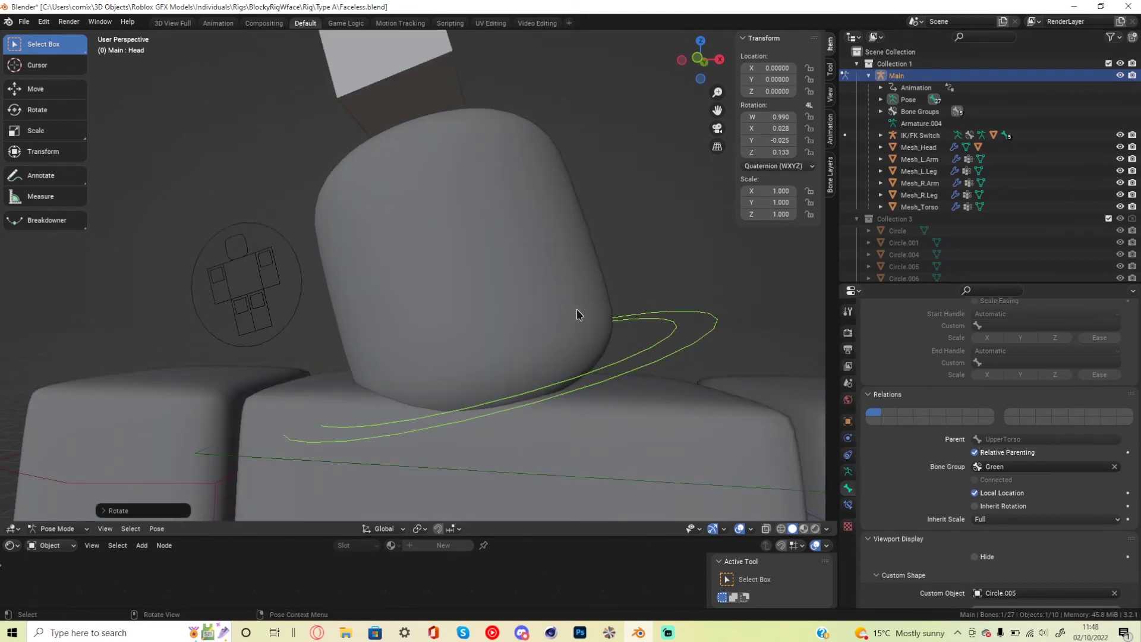
scroll(614, 297, "down", 8)
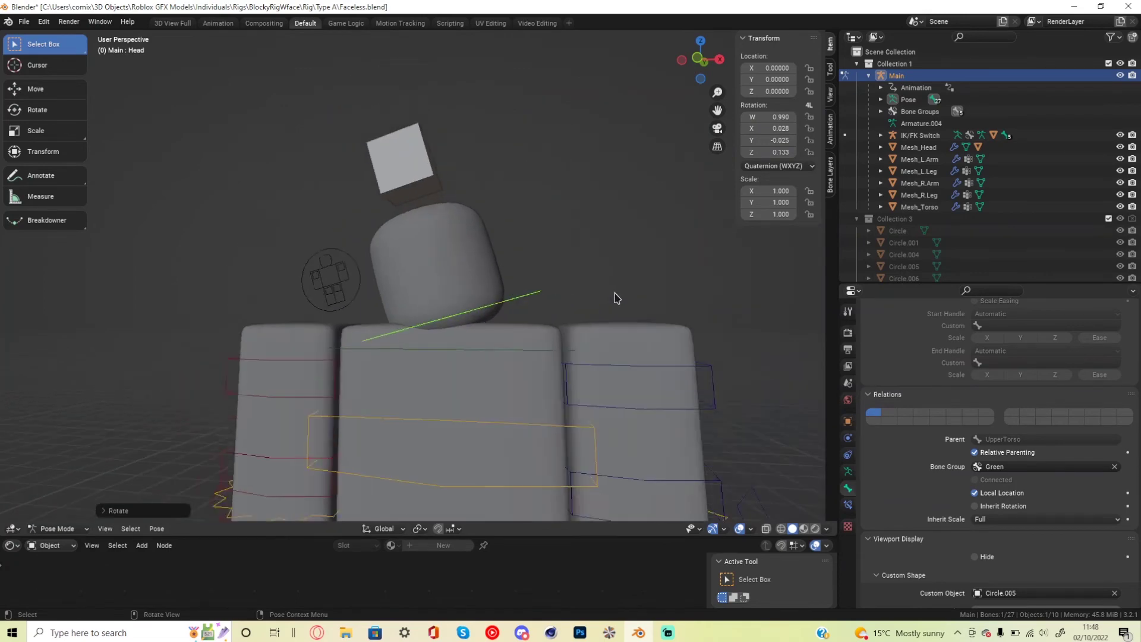
middle_click_drag(628, 303, 696, 322)
scroll(696, 321, "up", 3)
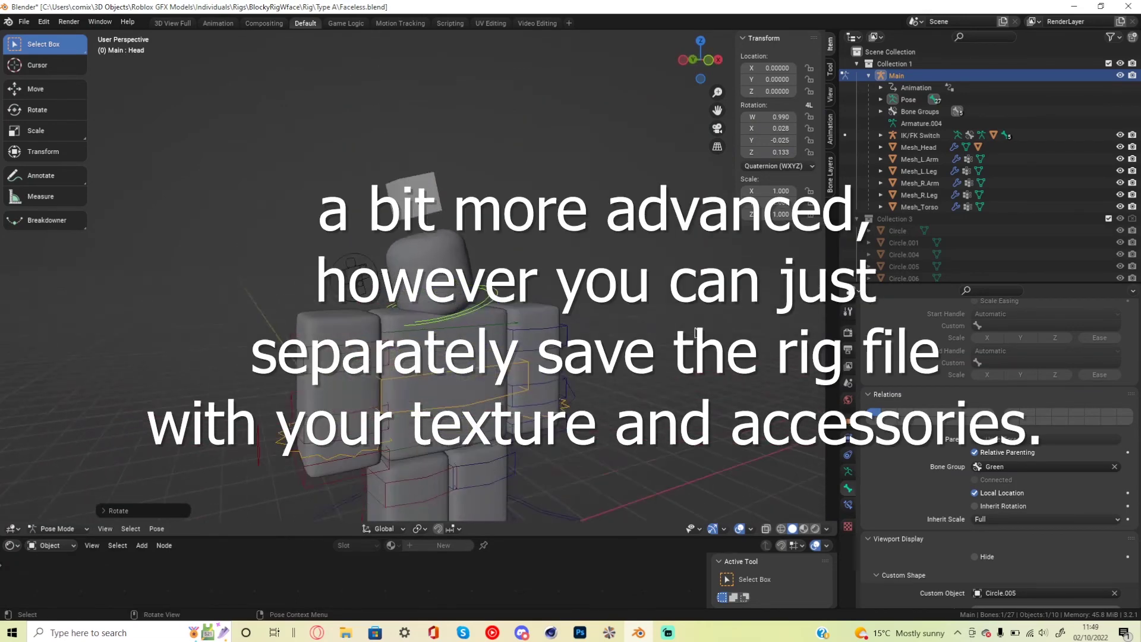